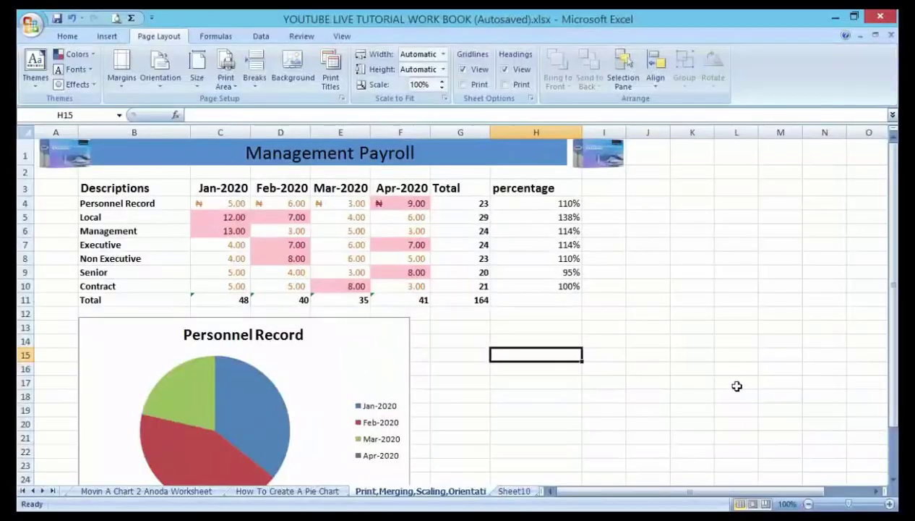
Select cells L17 and H16, then open Print Preview of the Management Payroll sheet.
{"action": "left_click", "coordinate": [734, 379]}
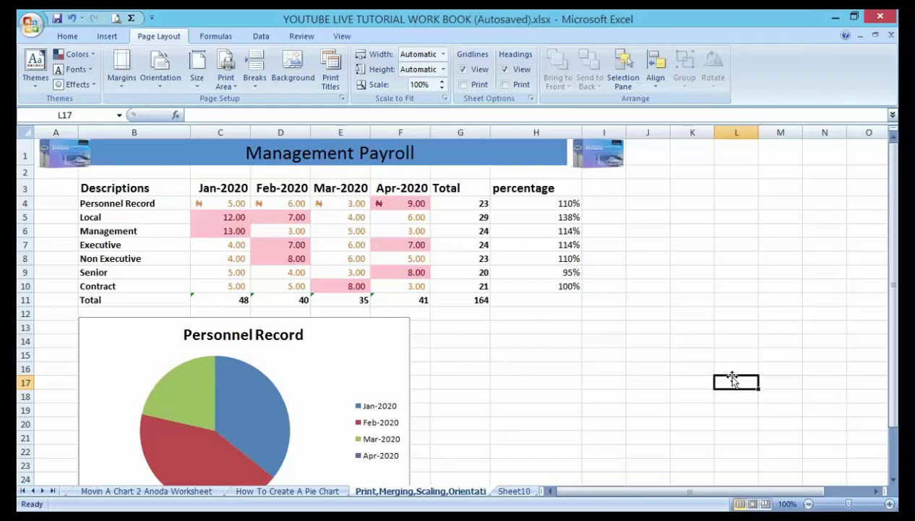
{"action": "left_click", "coordinate": [543, 370]}
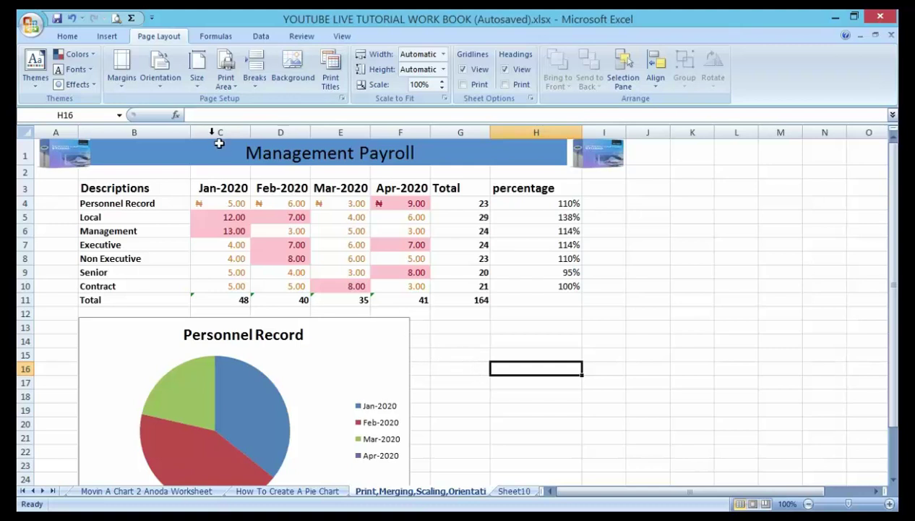
{"action": "left_click", "coordinate": [31, 26]}
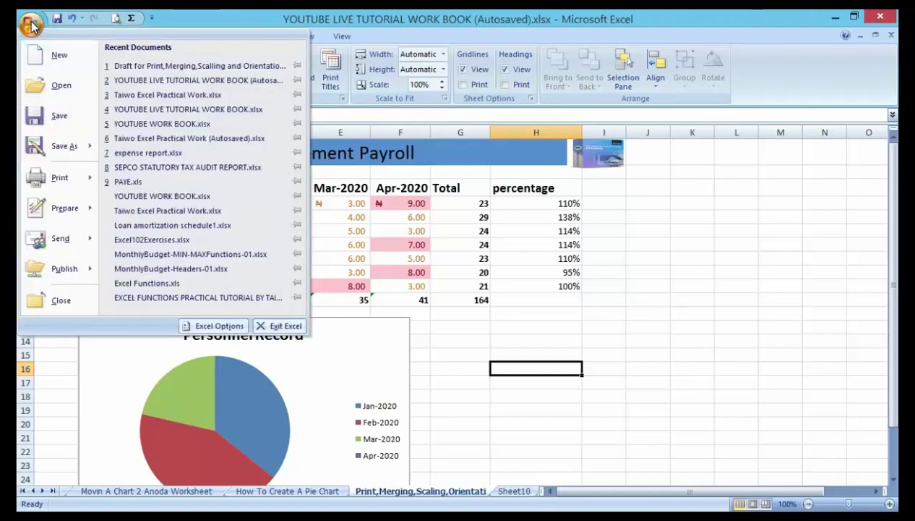
{"action": "mouse_move", "coordinate": [49, 178]}
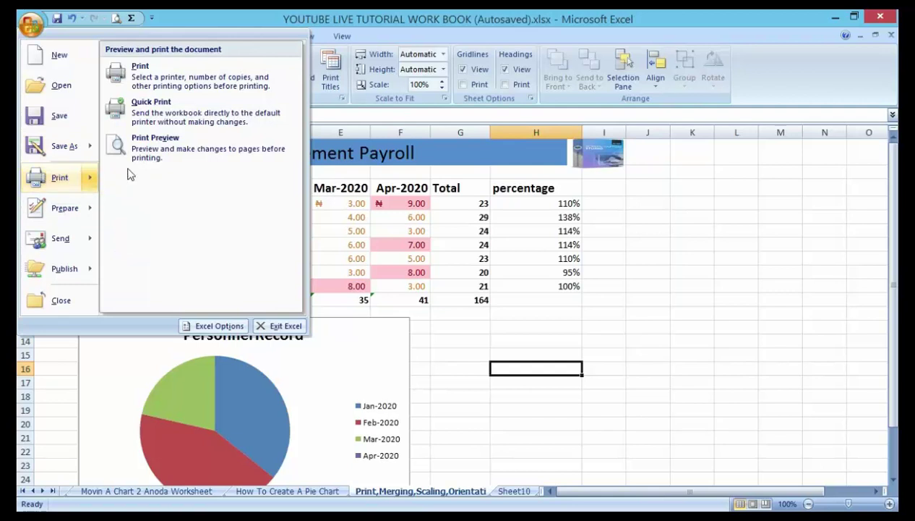
{"action": "left_click", "coordinate": [175, 158]}
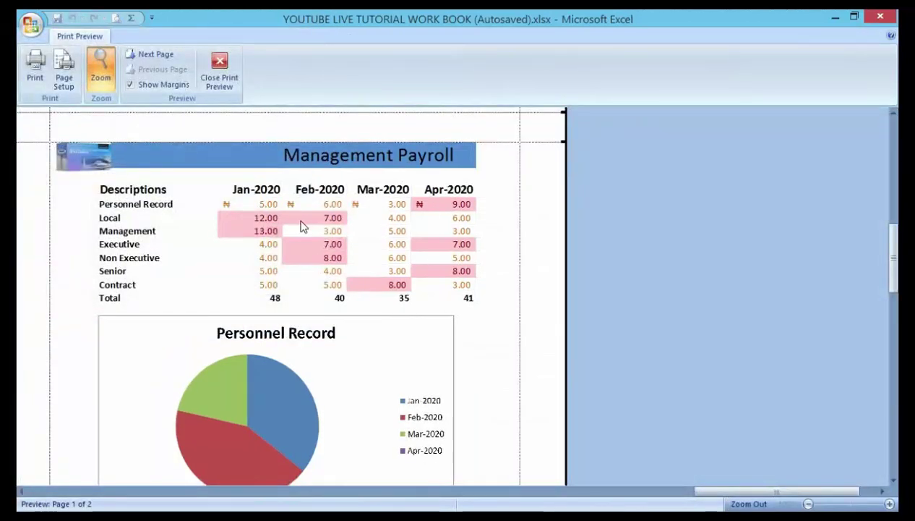
Scroll through page 1 of the preview, then close Print Preview.
{"action": "scroll", "coordinate": [310, 230], "scroll_direction": "down", "scroll_amount": 3}
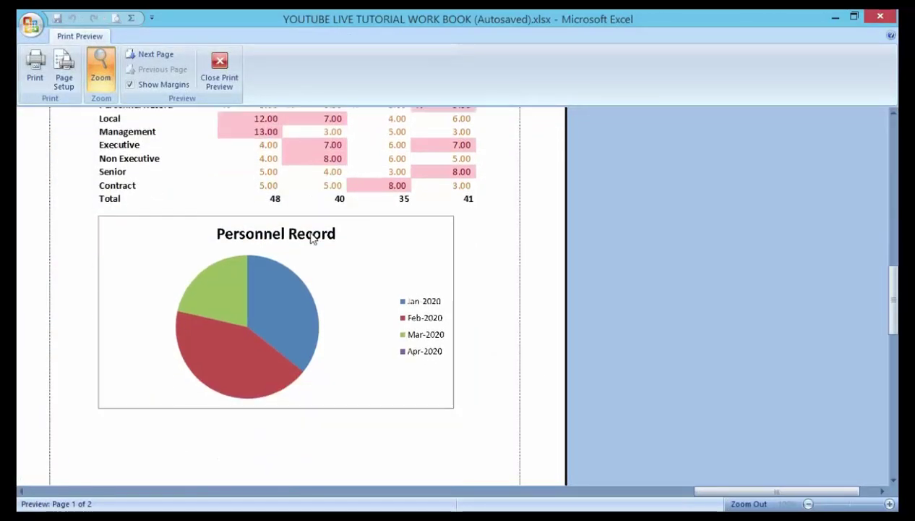
{"action": "scroll", "coordinate": [310, 234], "scroll_direction": "up", "scroll_amount": 3}
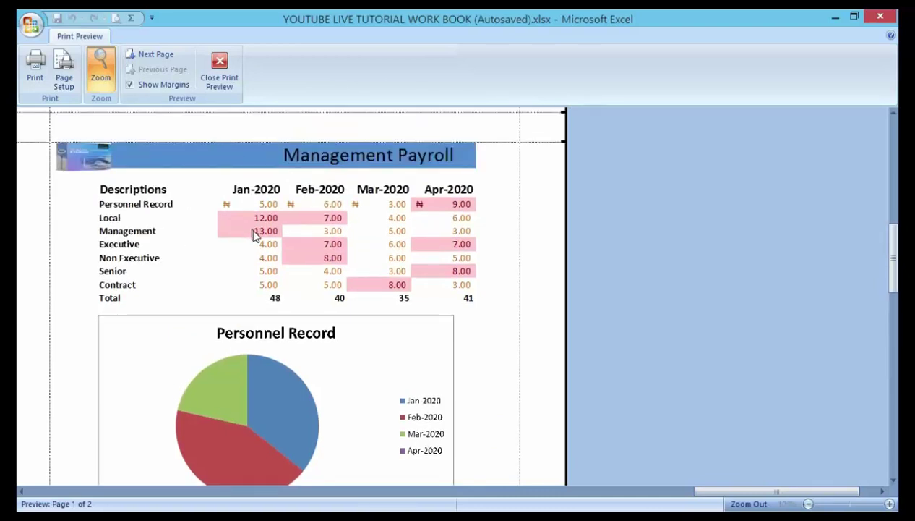
{"action": "scroll", "coordinate": [255, 235], "scroll_direction": "down", "scroll_amount": 4}
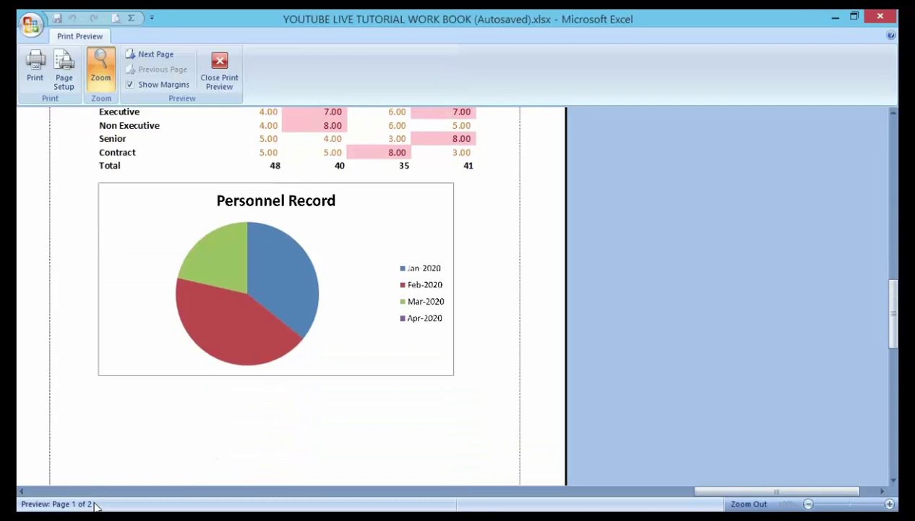
{"action": "scroll", "coordinate": [212, 379], "scroll_direction": "up", "scroll_amount": 2}
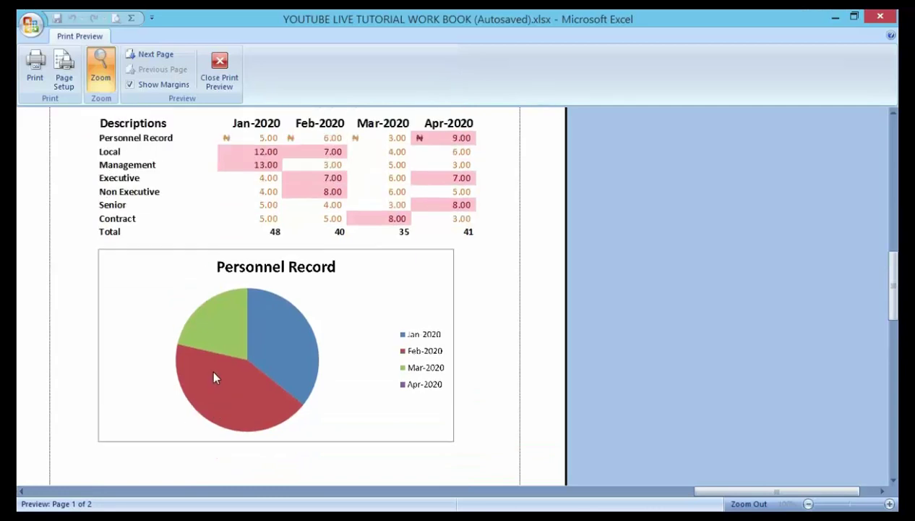
{"action": "left_click", "coordinate": [221, 65]}
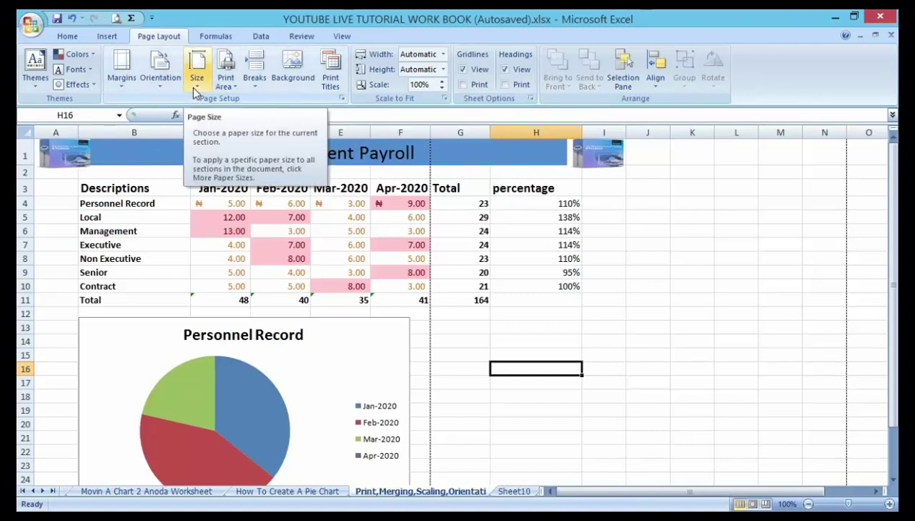
Bring up the Page Setup margin settings through Page Layout > Margins > Custom Margins.
{"action": "left_click", "coordinate": [68, 38]}
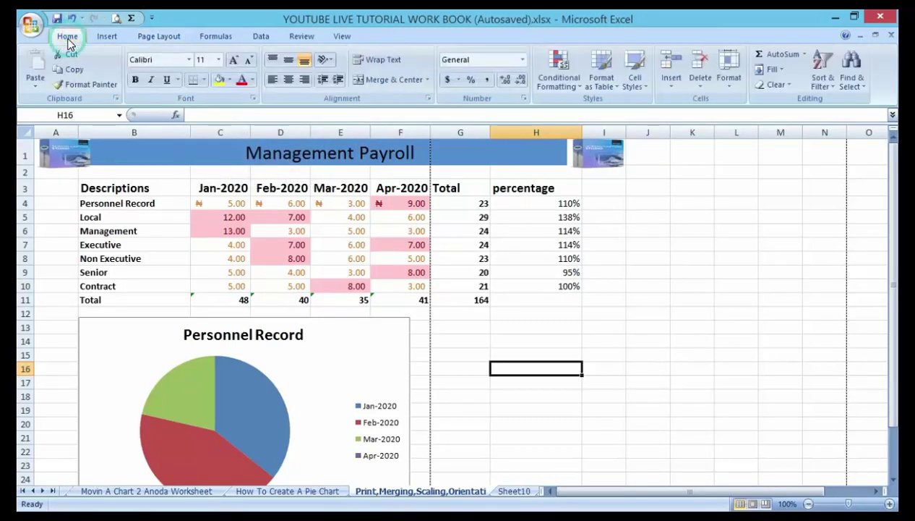
{"action": "left_click", "coordinate": [154, 37]}
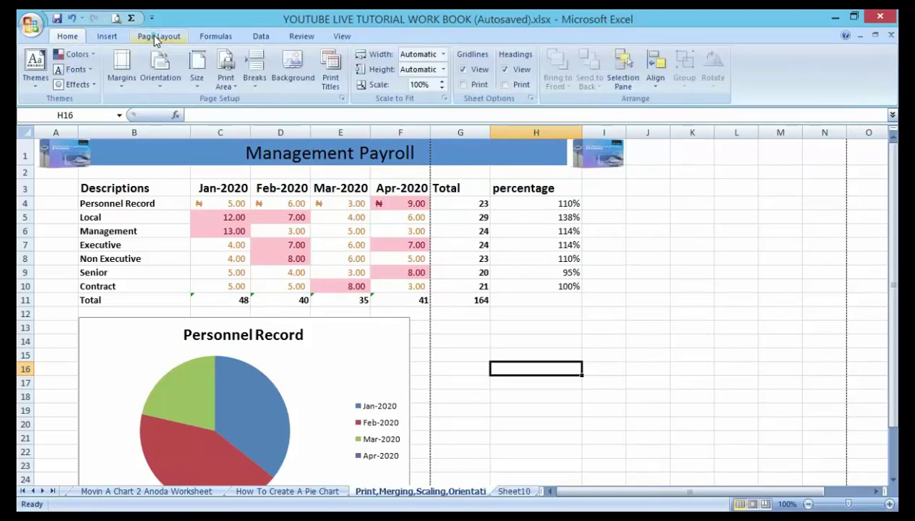
{"action": "left_click", "coordinate": [123, 91]}
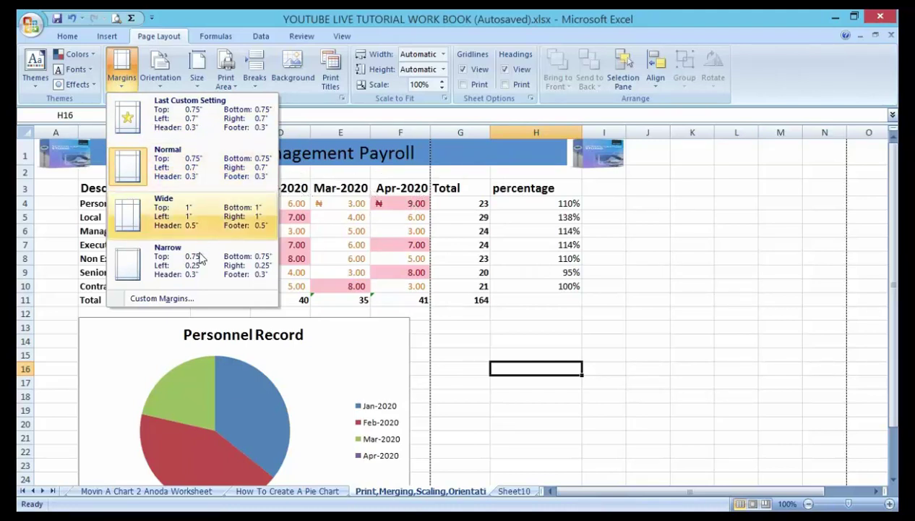
{"action": "left_click", "coordinate": [165, 299]}
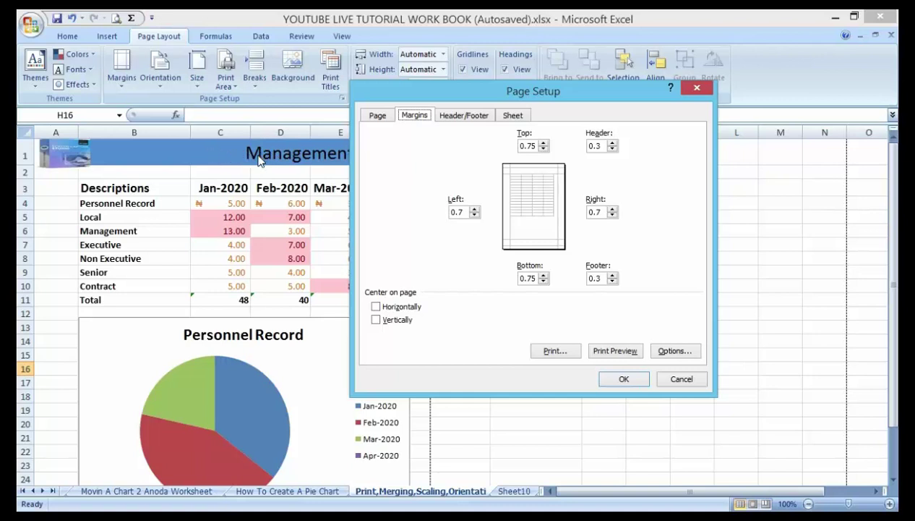
Enter 1 as the Top margin in Page Setup and confirm.
{"action": "left_click", "coordinate": [544, 145]}
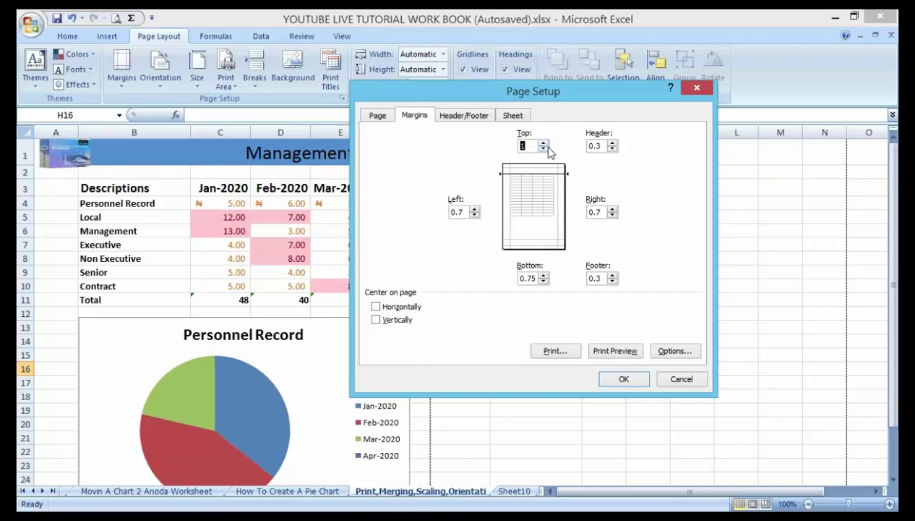
{"action": "type", "text": "1"}
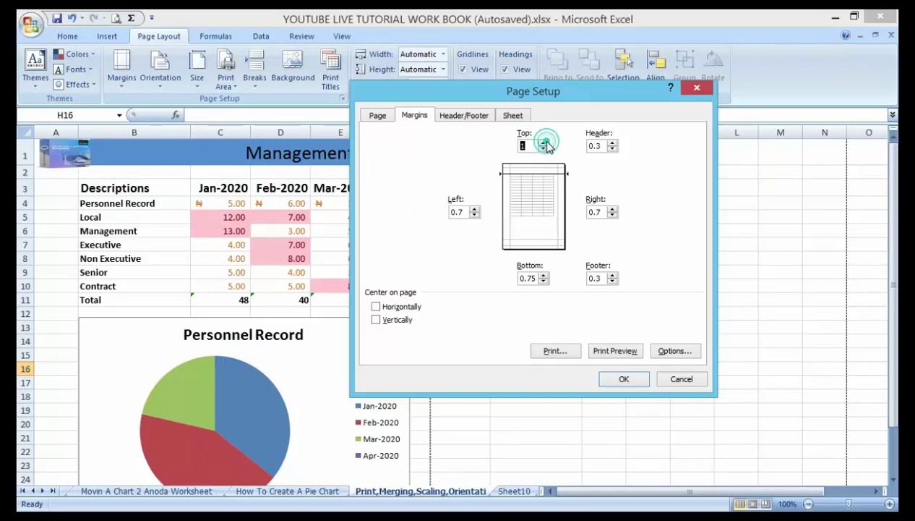
{"action": "left_click", "coordinate": [628, 381]}
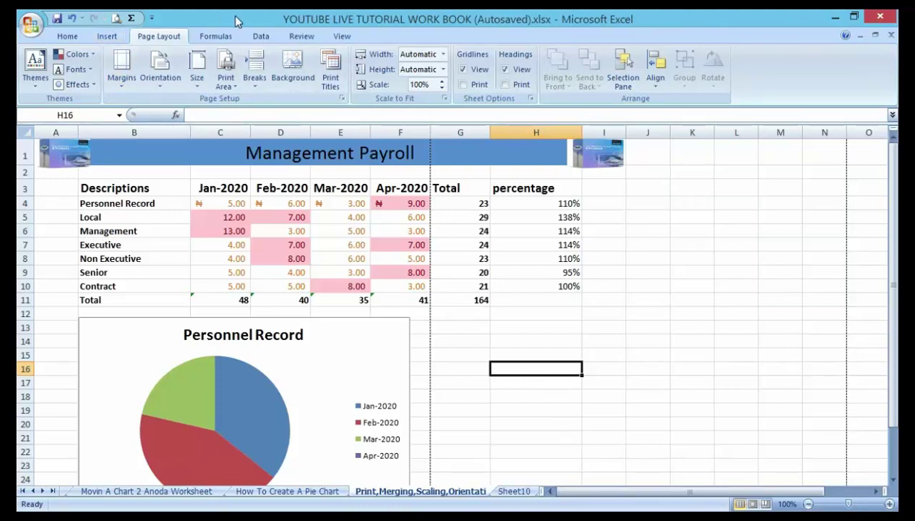
Reopen Custom Margins and bring the Top margin back to 0.75.
{"action": "left_click", "coordinate": [122, 84]}
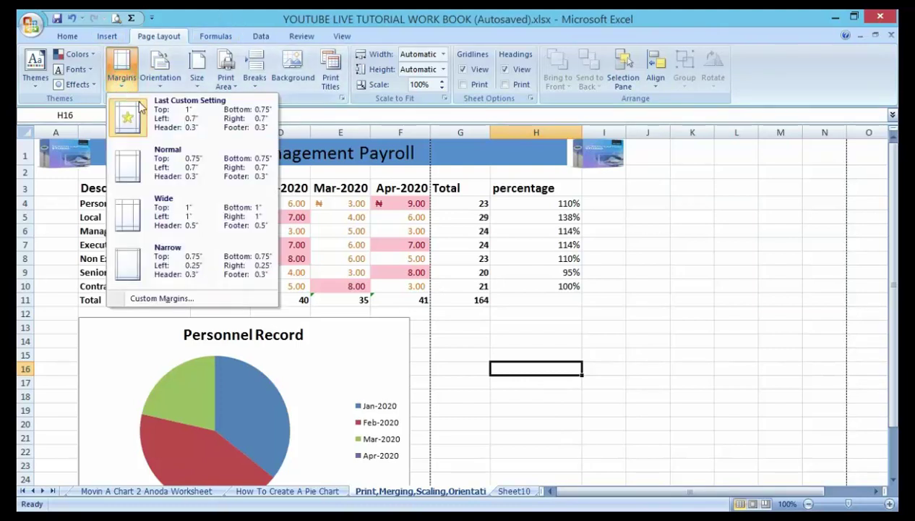
{"action": "left_click", "coordinate": [190, 297]}
{"action": "left_click", "coordinate": [543, 148]}
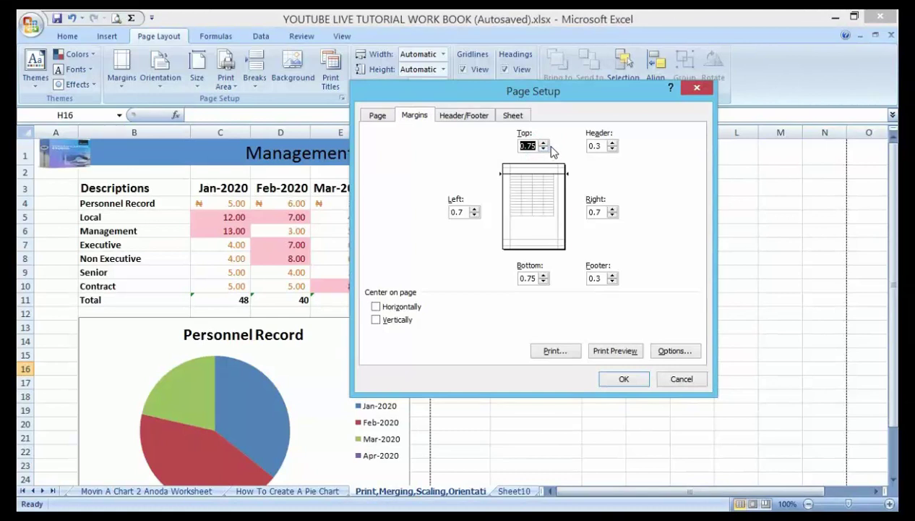
{"action": "left_click", "coordinate": [544, 142]}
{"action": "left_click", "coordinate": [543, 142]}
{"action": "left_click", "coordinate": [543, 149]}
{"action": "left_click", "coordinate": [544, 149]}
Keep the Bottom margin at 0.75, raise the Left margin to 1.2, and apply.
{"action": "left_click", "coordinate": [544, 280]}
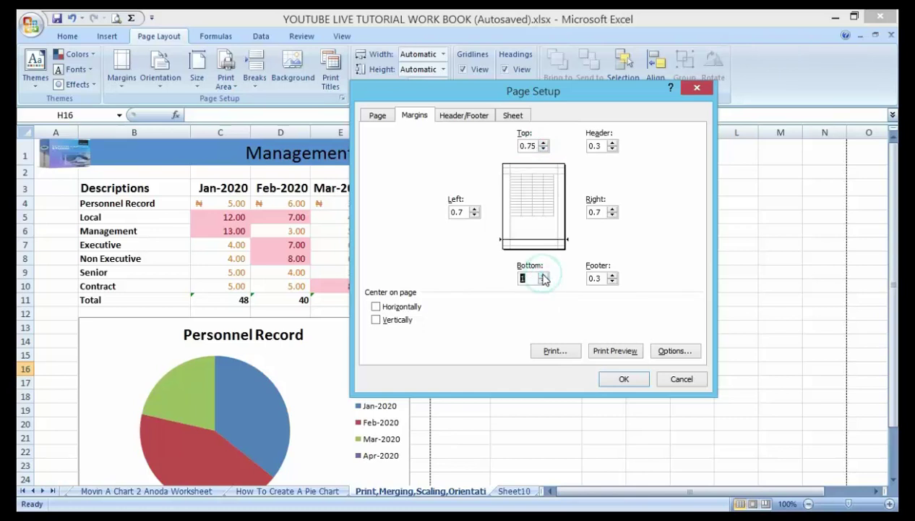
{"action": "left_click", "coordinate": [545, 282]}
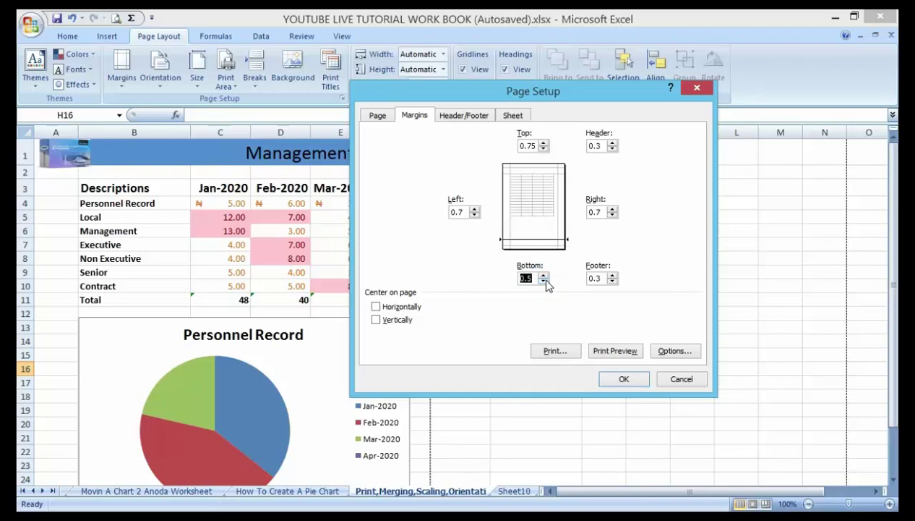
{"action": "left_click", "coordinate": [546, 279]}
{"action": "left_click", "coordinate": [475, 209]}
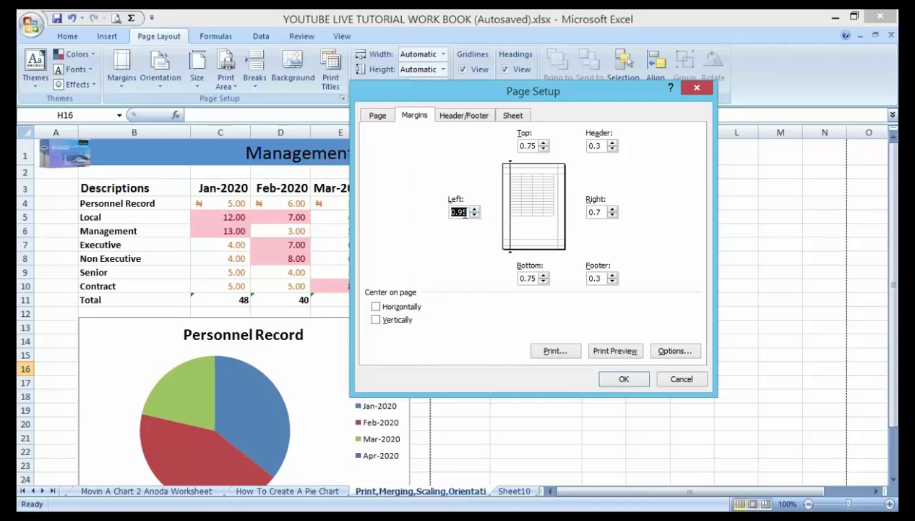
{"action": "left_click", "coordinate": [475, 209]}
{"action": "left_click", "coordinate": [616, 378]}
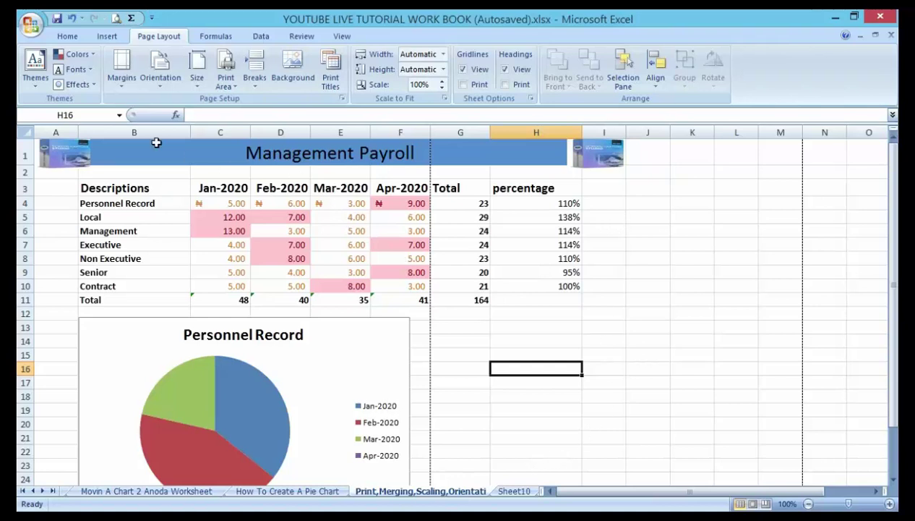
Reopen Custom Margins, lower the Left margin from 1.2 to 0.7, and apply.
{"action": "left_click", "coordinate": [118, 81]}
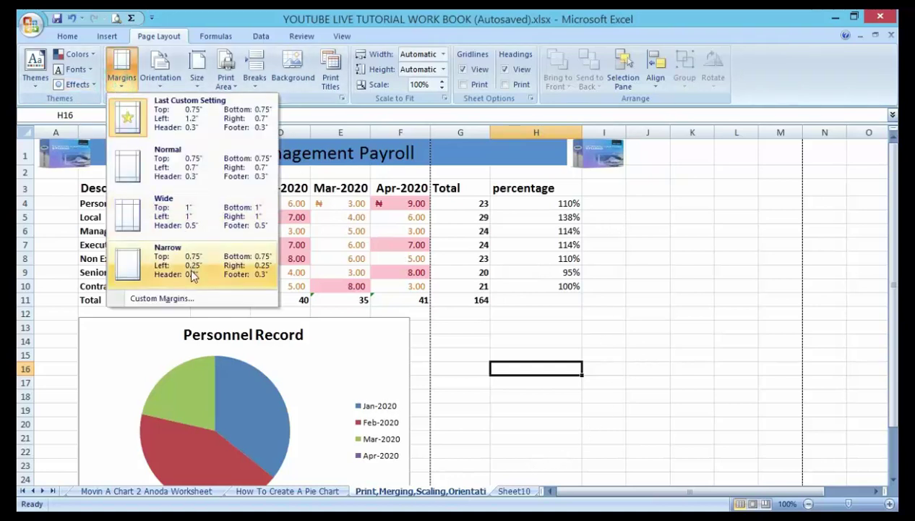
{"action": "left_click", "coordinate": [173, 297]}
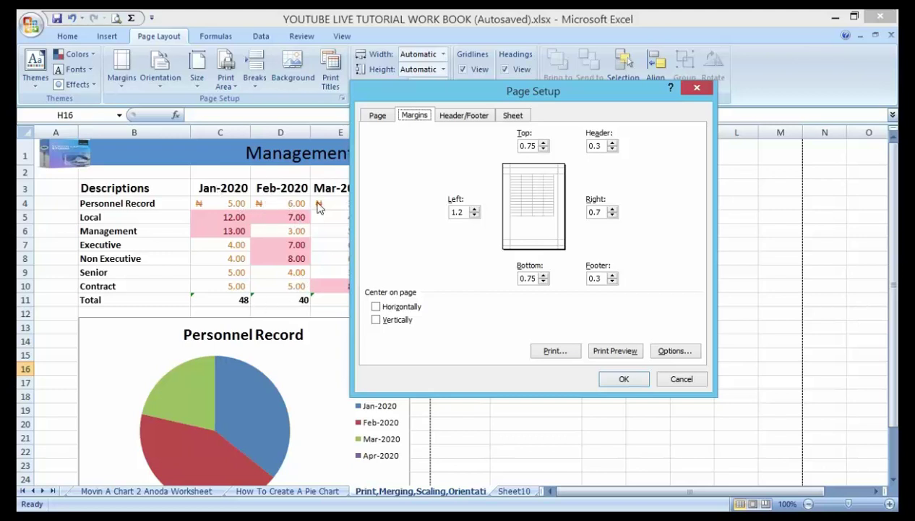
{"action": "left_click", "coordinate": [474, 216]}
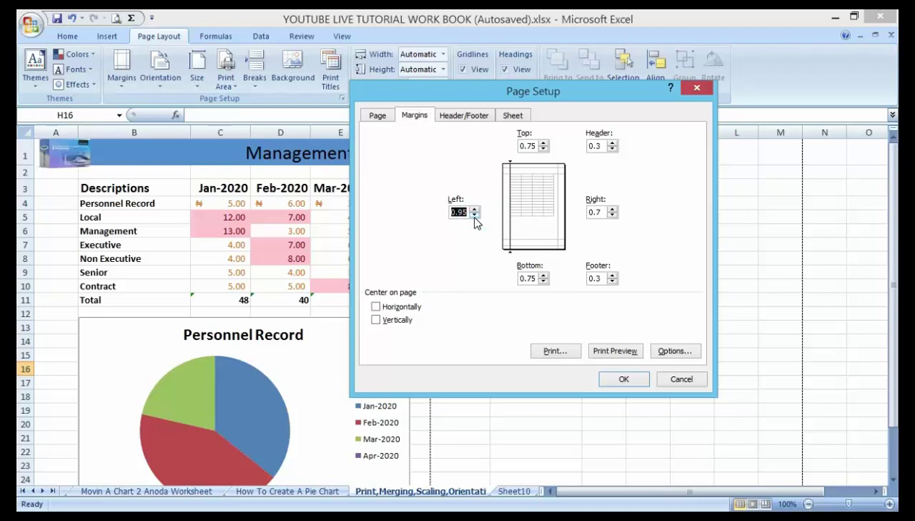
{"action": "left_click", "coordinate": [475, 215]}
{"action": "left_click", "coordinate": [624, 383]}
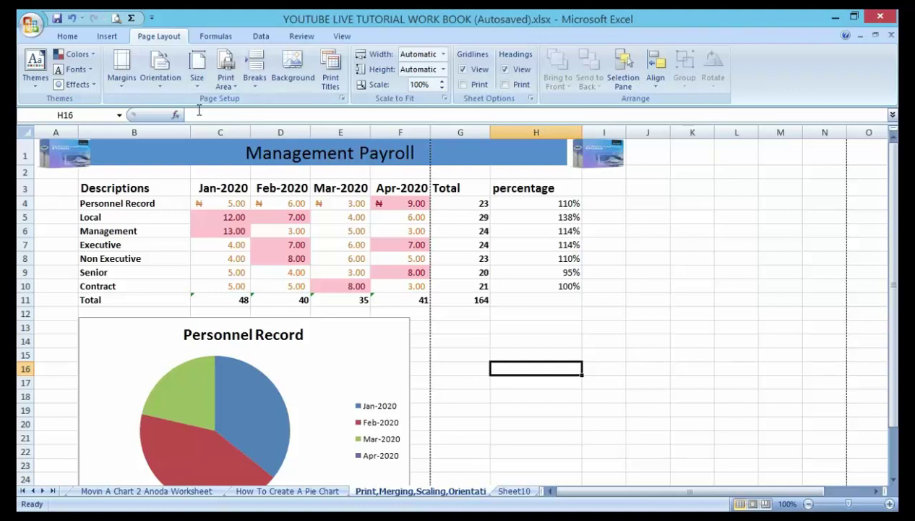
Open Page Setup from the Page Layout launcher, close it unchanged, and reopen it.
{"action": "left_click", "coordinate": [71, 37]}
{"action": "left_click", "coordinate": [151, 35]}
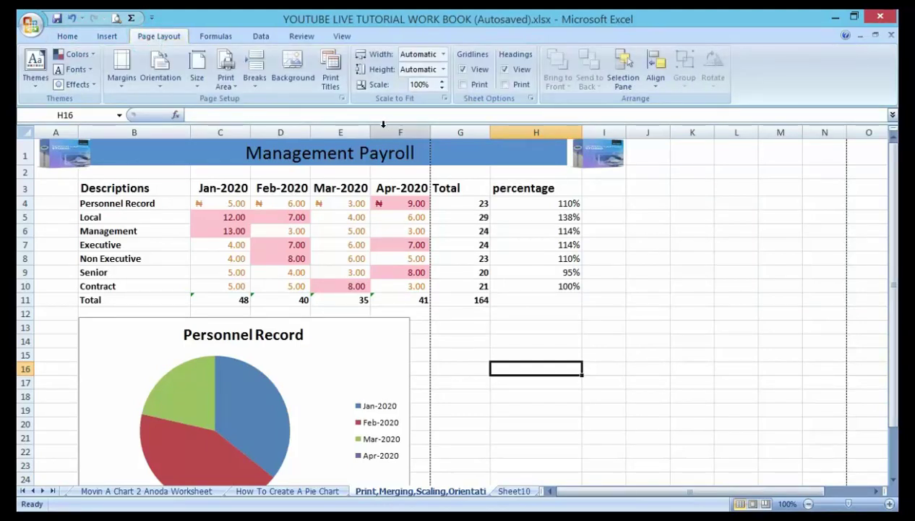
{"action": "left_click", "coordinate": [343, 101]}
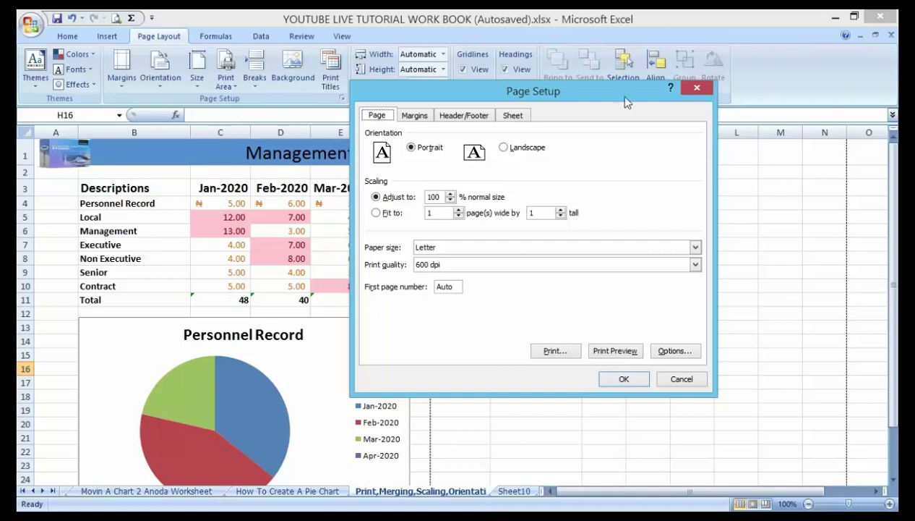
{"action": "left_click", "coordinate": [698, 88]}
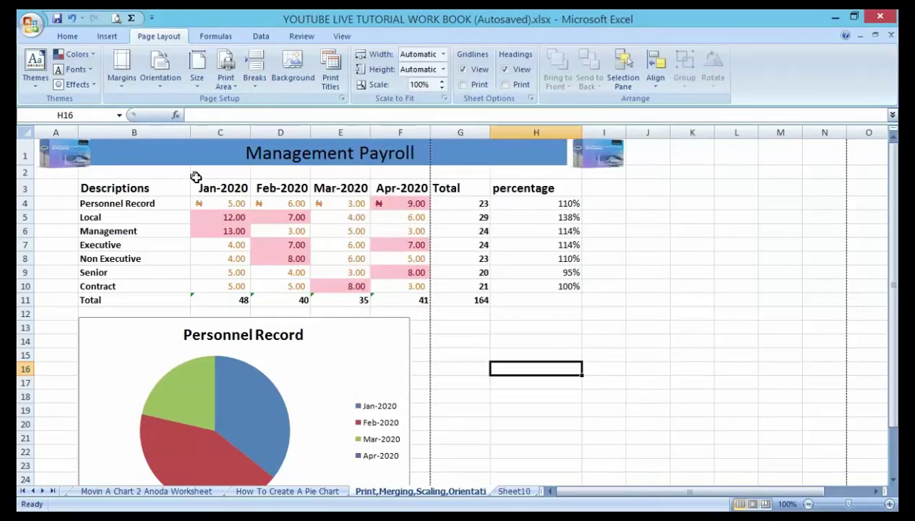
{"action": "left_click", "coordinate": [341, 98]}
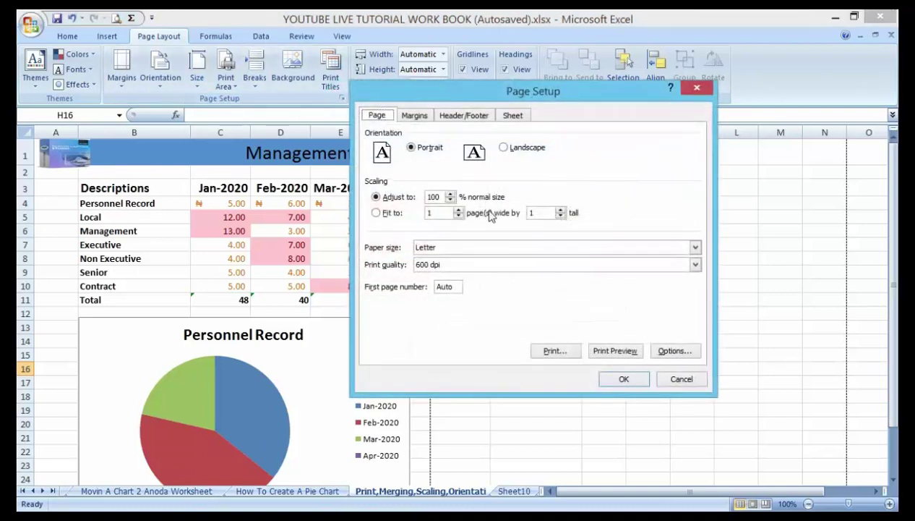
Raise the Adjust to print scaling from 100% to 150% and apply it.
{"action": "left_click", "coordinate": [449, 194]}
{"action": "left_click", "coordinate": [450, 194]}
{"action": "left_click", "coordinate": [450, 194]}
{"action": "left_click", "coordinate": [450, 194]}
{"action": "left_click", "coordinate": [451, 194]}
{"action": "left_click", "coordinate": [450, 194]}
{"action": "left_click", "coordinate": [450, 194]}
{"action": "left_click", "coordinate": [451, 194]}
{"action": "left_click", "coordinate": [450, 194]}
{"action": "left_click", "coordinate": [451, 194]}
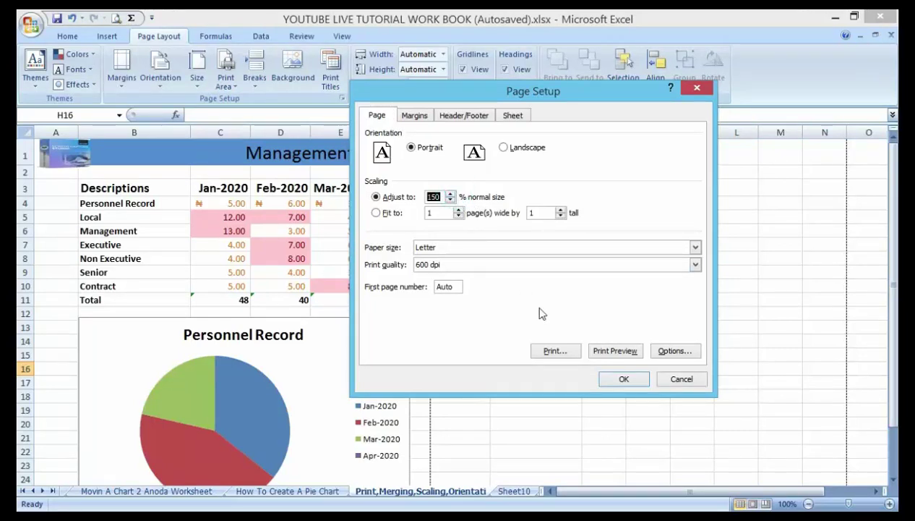
{"action": "left_click", "coordinate": [622, 379]}
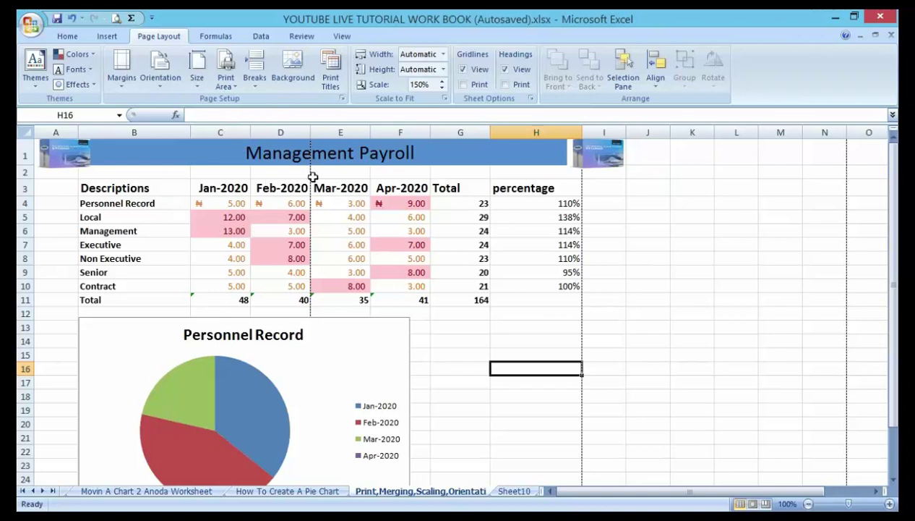
{"action": "left_click", "coordinate": [30, 29]}
{"action": "mouse_move", "coordinate": [60, 178]}
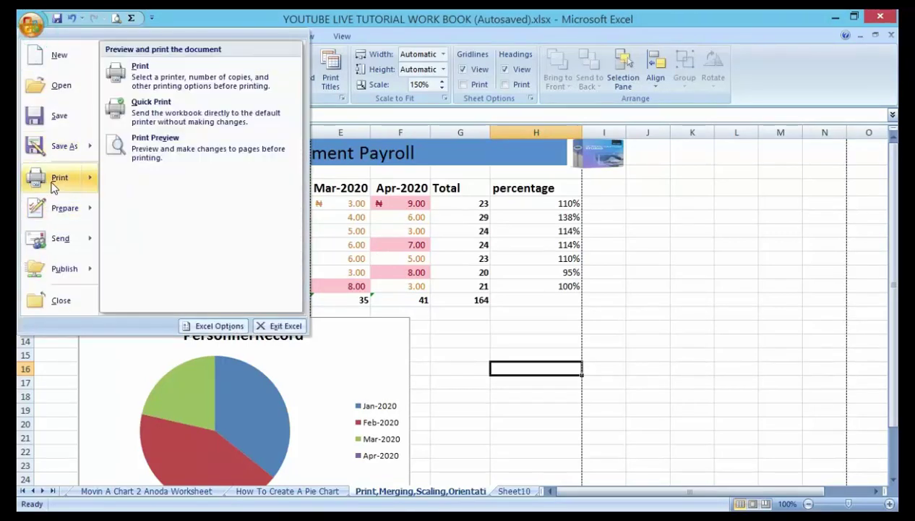
{"action": "left_click", "coordinate": [165, 154]}
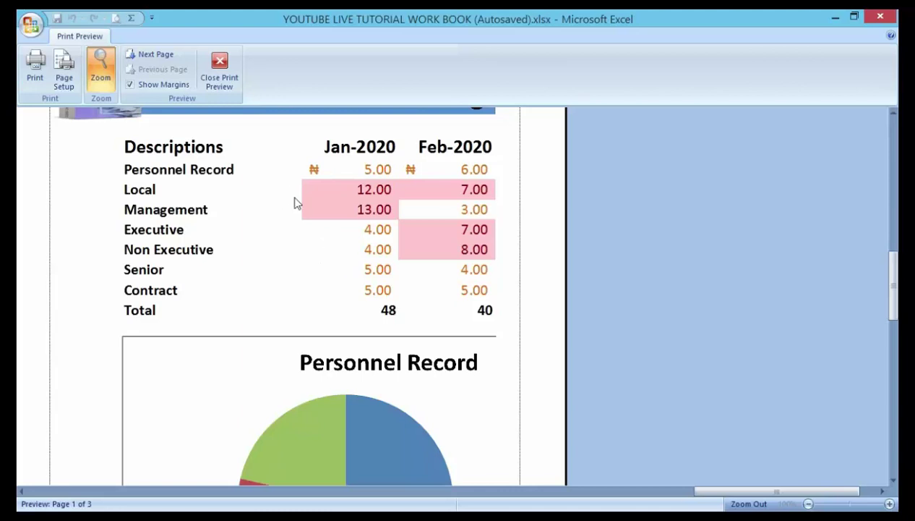
{"action": "scroll", "coordinate": [321, 194], "scroll_direction": "down", "scroll_amount": 5}
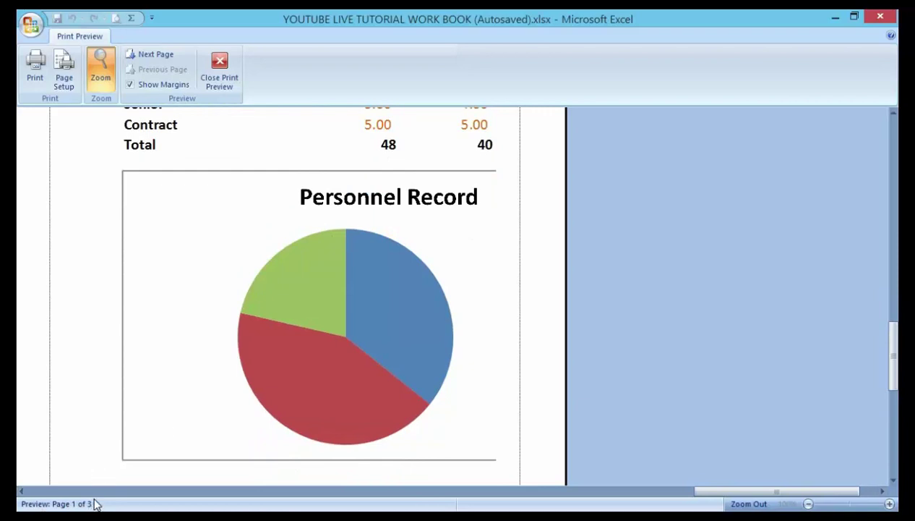
{"action": "left_click", "coordinate": [232, 70]}
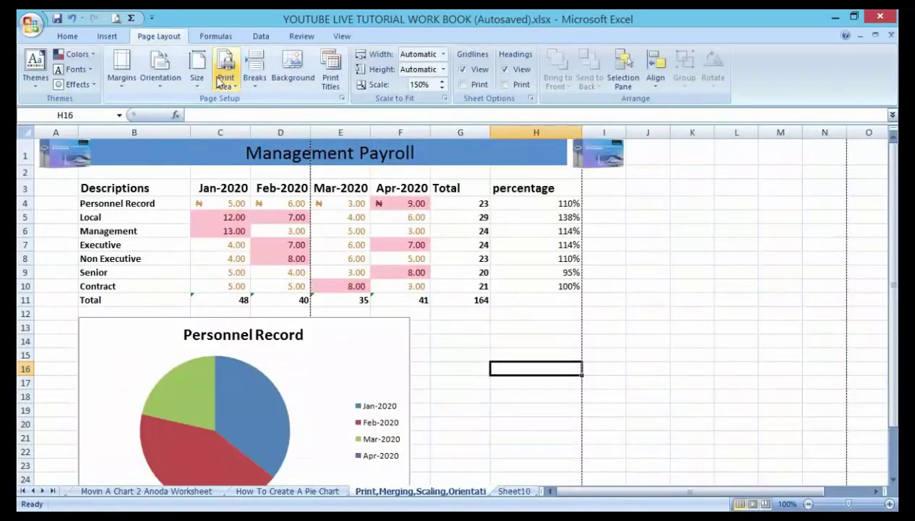
Reopen Page Setup, lower Adjust to from 150% back to 100%, and apply.
{"action": "left_click", "coordinate": [341, 98]}
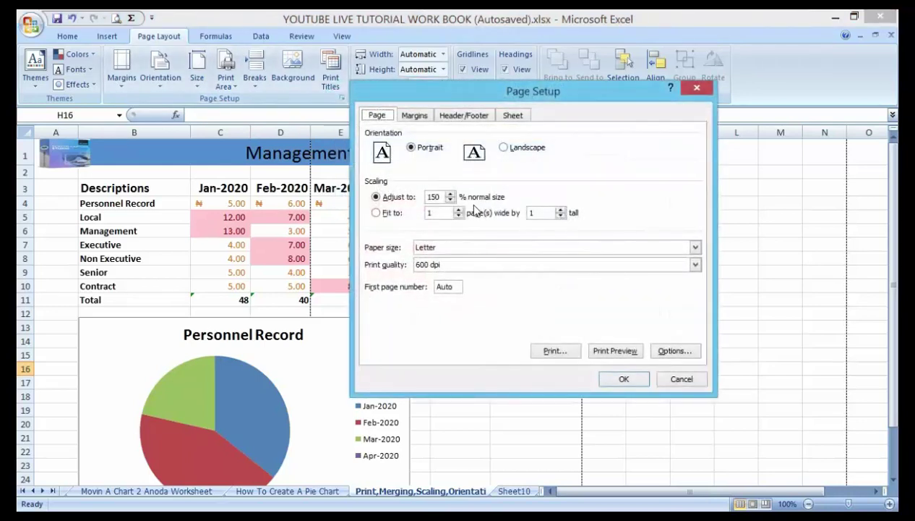
{"action": "left_click", "coordinate": [450, 201]}
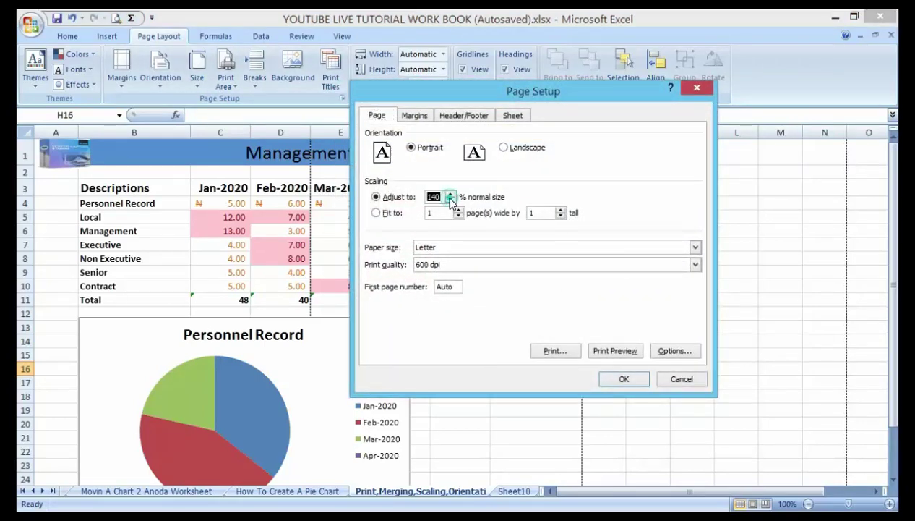
{"action": "left_click", "coordinate": [450, 201]}
{"action": "left_click", "coordinate": [451, 201]}
{"action": "left_click", "coordinate": [451, 202]}
{"action": "left_click", "coordinate": [452, 202]}
{"action": "left_click", "coordinate": [451, 202]}
{"action": "left_click", "coordinate": [625, 378]}
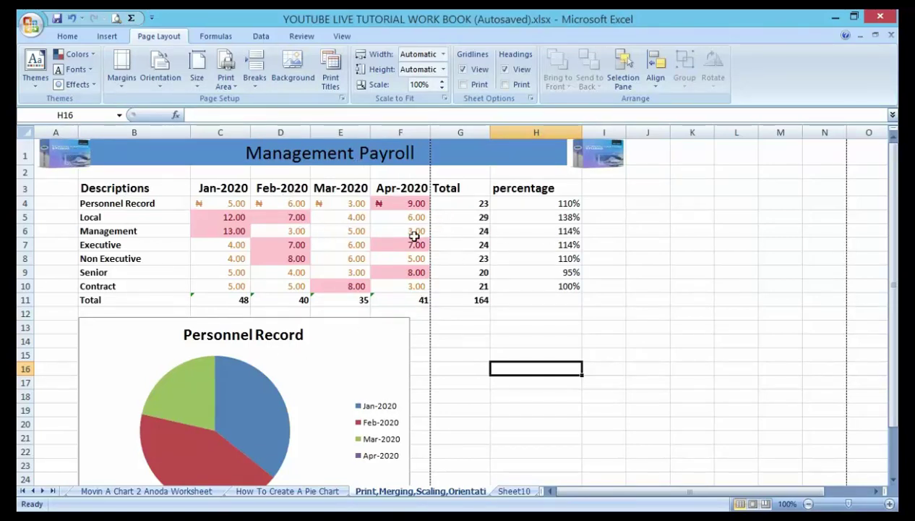
{"action": "left_click", "coordinate": [29, 26]}
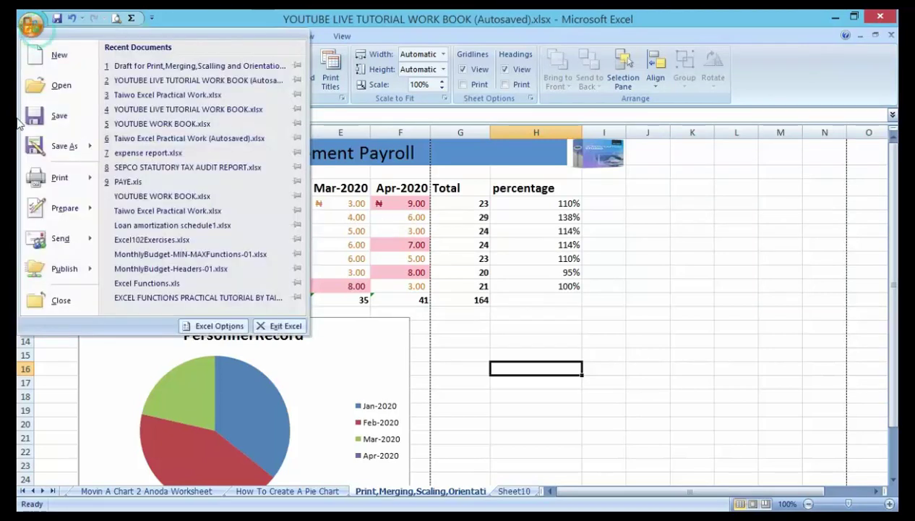
{"action": "mouse_move", "coordinate": [58, 178]}
{"action": "left_click", "coordinate": [145, 166]}
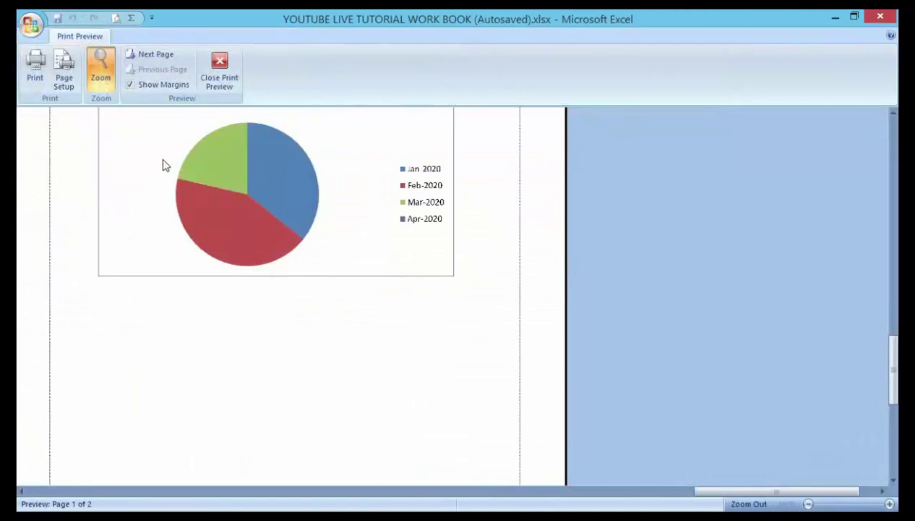
{"action": "scroll", "coordinate": [353, 206], "scroll_direction": "up", "scroll_amount": 5}
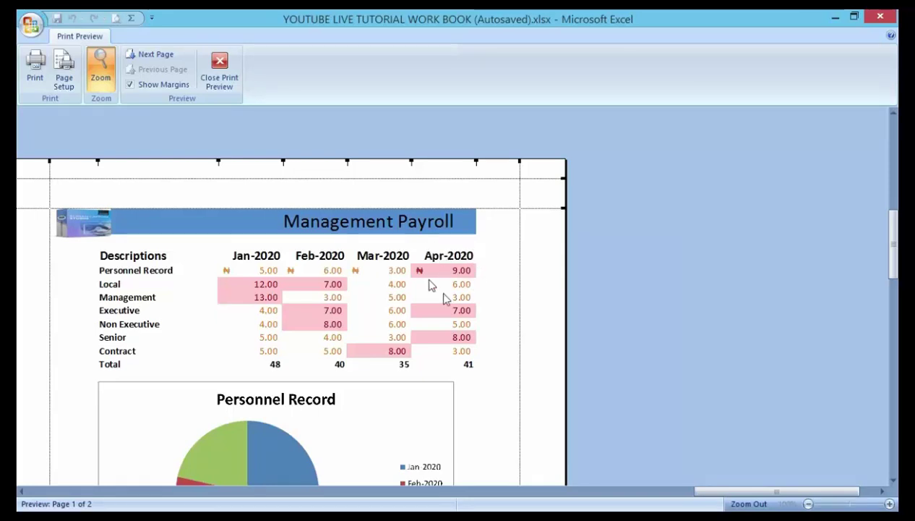
{"action": "scroll", "coordinate": [485, 279], "scroll_direction": "down", "scroll_amount": 1}
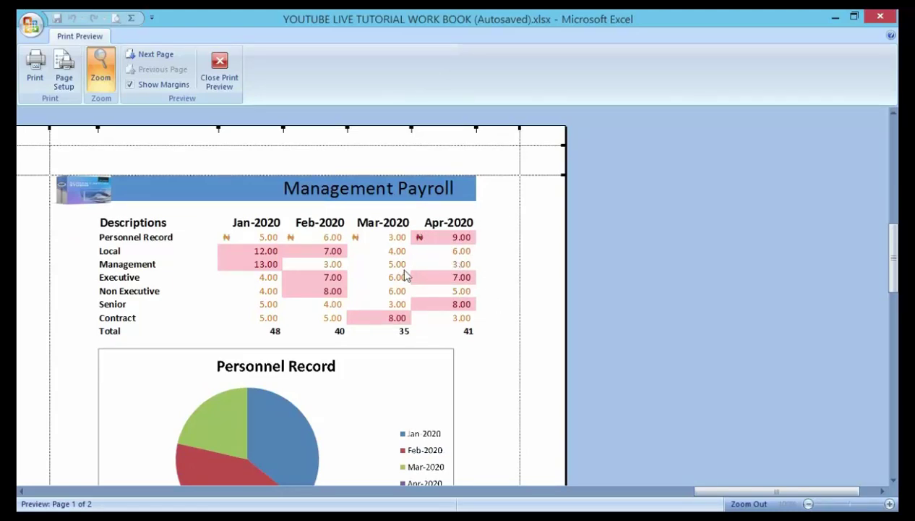
{"action": "left_click", "coordinate": [219, 63]}
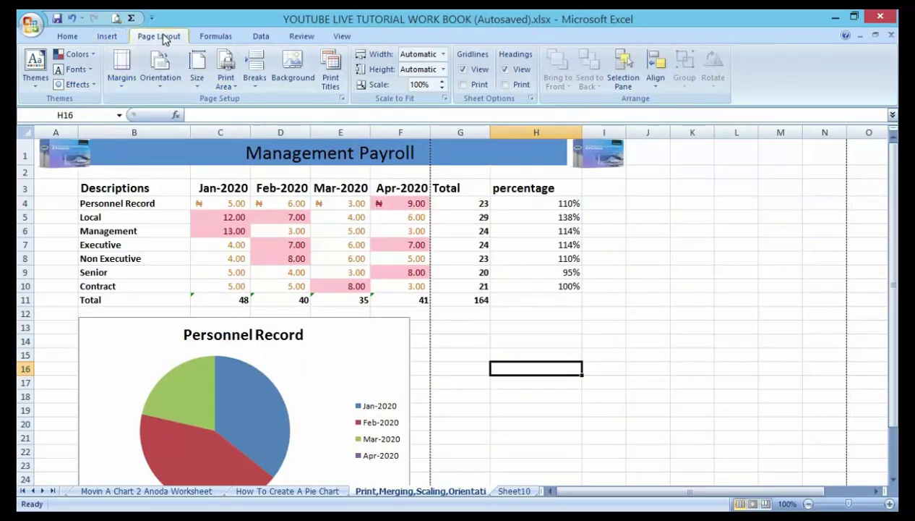
Set the page orientation to Landscape from the Orientation menu.
{"action": "left_click", "coordinate": [159, 78]}
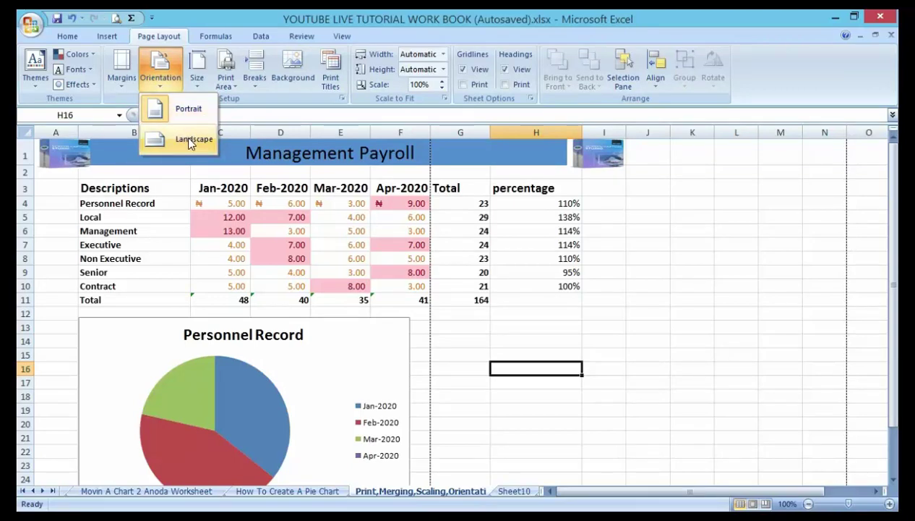
{"action": "left_click", "coordinate": [190, 140]}
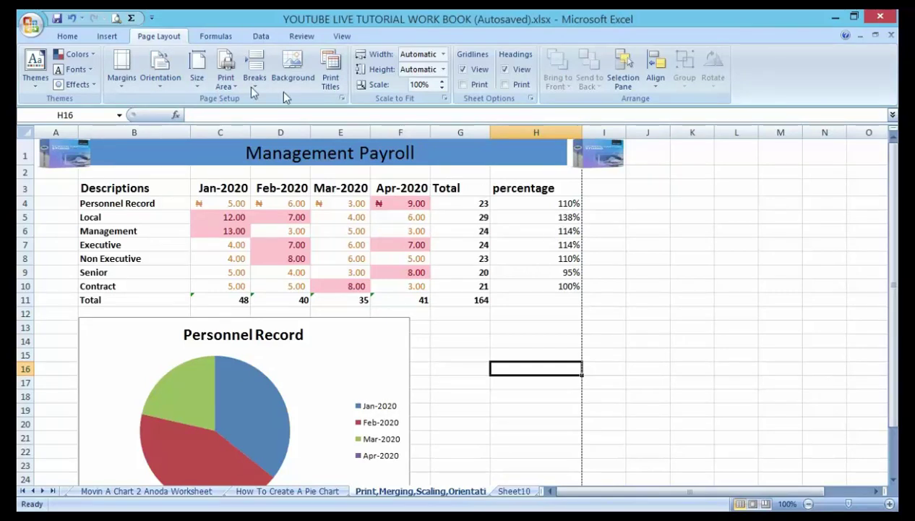
{"action": "left_click", "coordinate": [30, 27]}
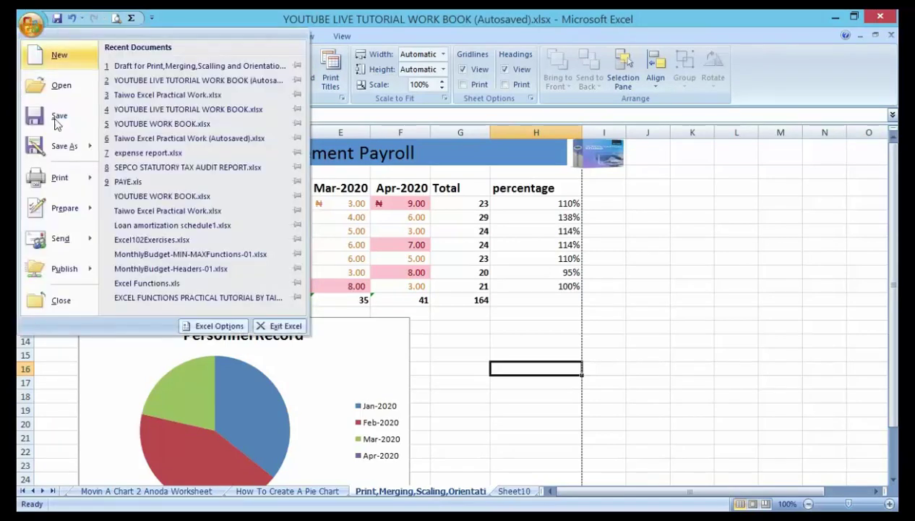
Preview the two-page landscape printout, scroll through it, and close Print Preview.
{"action": "mouse_move", "coordinate": [70, 179]}
{"action": "left_click", "coordinate": [130, 157]}
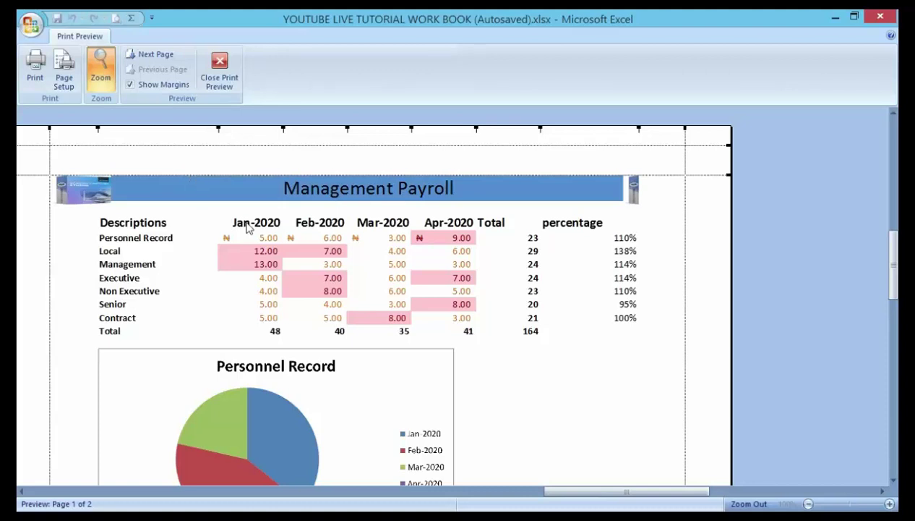
{"action": "scroll", "coordinate": [127, 437], "scroll_direction": "down", "scroll_amount": 5}
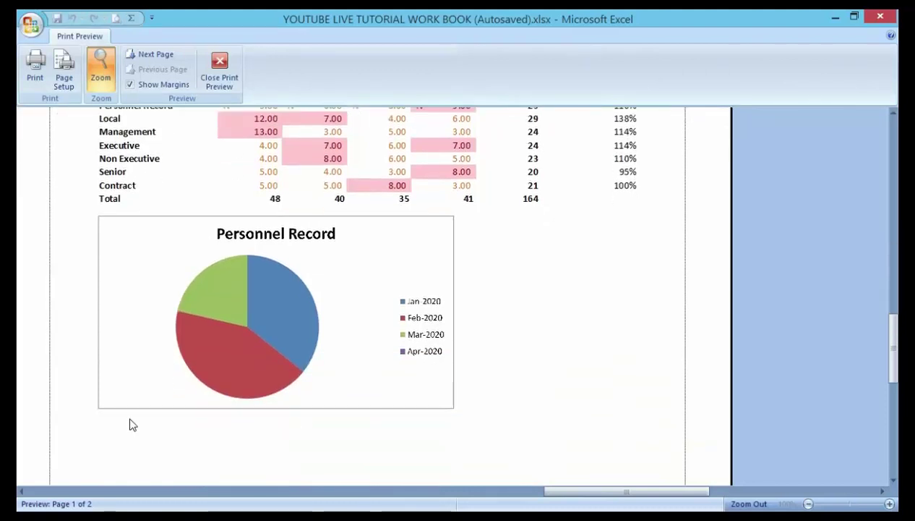
{"action": "scroll", "coordinate": [131, 424], "scroll_direction": "up", "scroll_amount": 1}
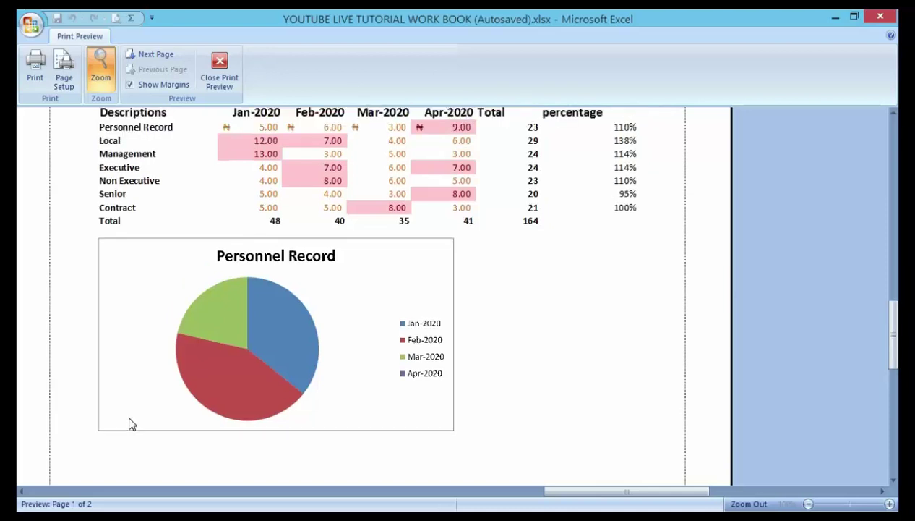
{"action": "scroll", "coordinate": [131, 423], "scroll_direction": "up", "scroll_amount": 5}
{"action": "scroll", "coordinate": [128, 421], "scroll_direction": "down", "scroll_amount": 2}
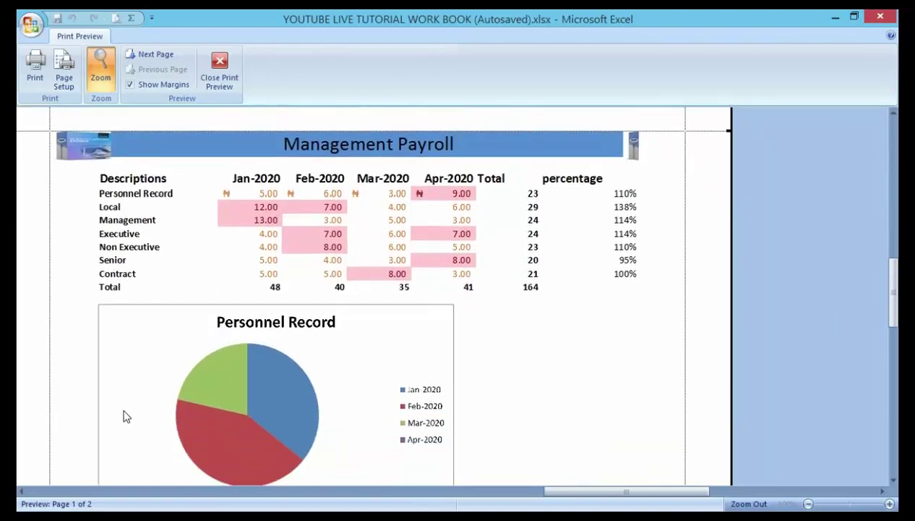
{"action": "scroll", "coordinate": [125, 414], "scroll_direction": "down", "scroll_amount": 3}
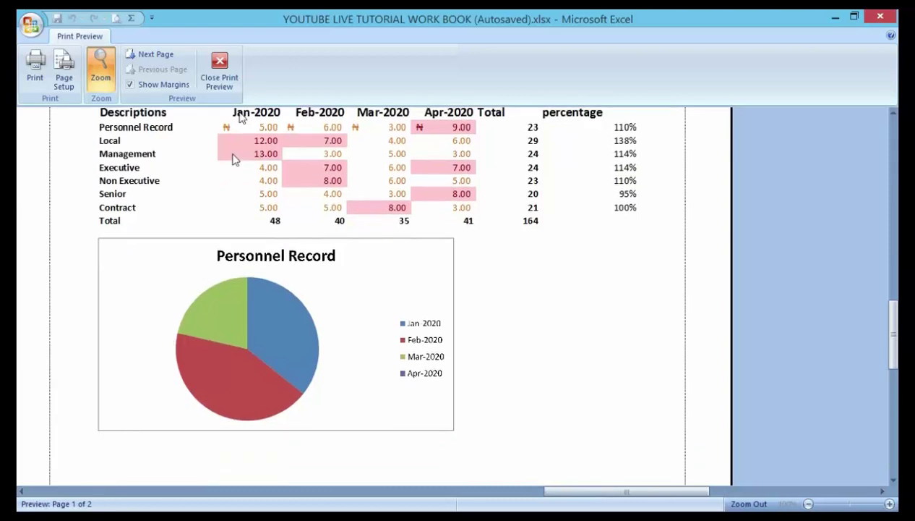
{"action": "left_click", "coordinate": [226, 67]}
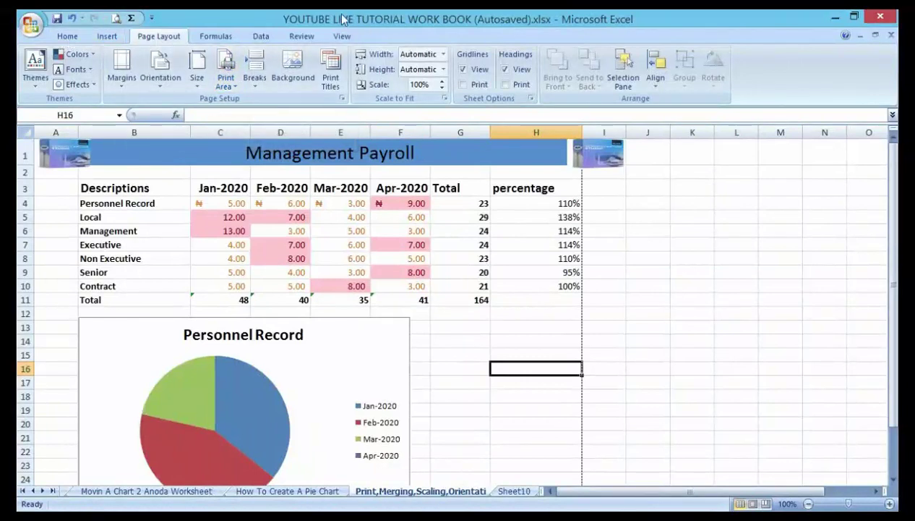
{"action": "left_click", "coordinate": [344, 37]}
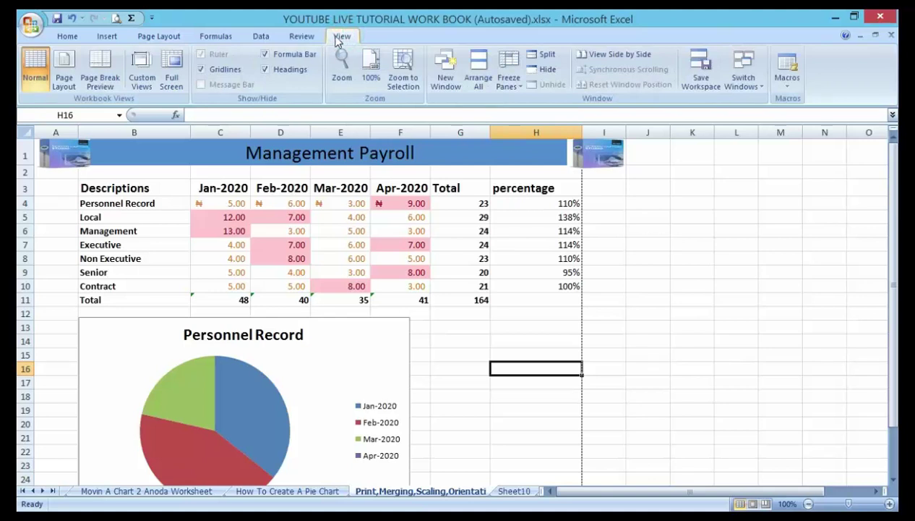
Switch the payroll sheet to Page Layout view, review the pages, and select the stray logo on the second page.
{"action": "left_click", "coordinate": [62, 65]}
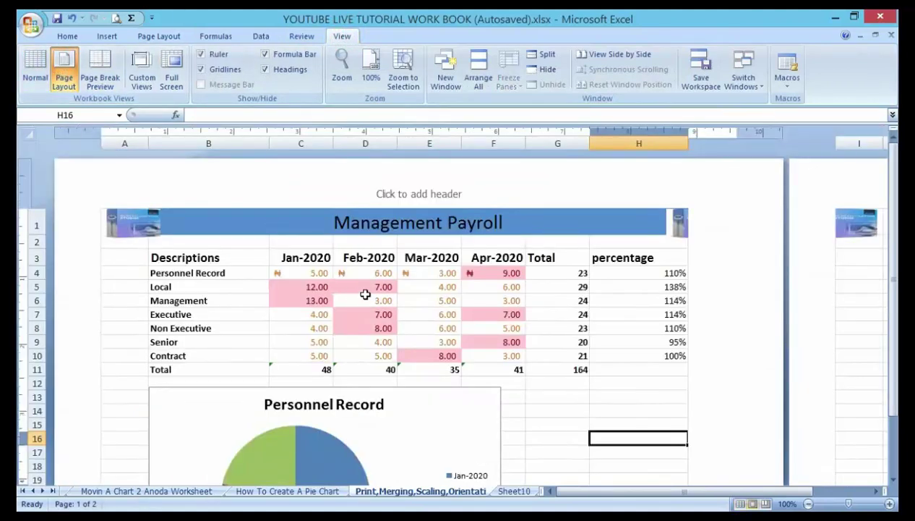
{"action": "scroll", "coordinate": [369, 297], "scroll_direction": "down", "scroll_amount": 4}
{"action": "scroll", "coordinate": [371, 304], "scroll_direction": "down", "scroll_amount": 1}
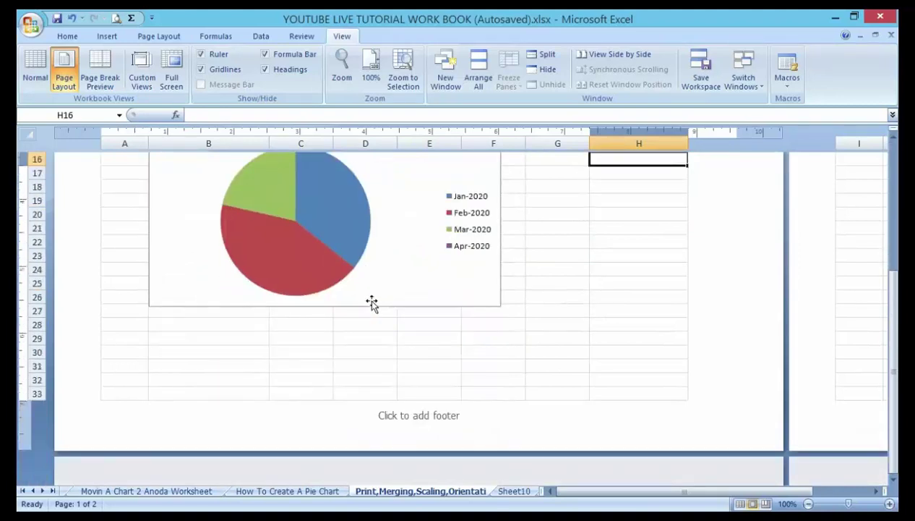
{"action": "scroll", "coordinate": [372, 304], "scroll_direction": "up", "scroll_amount": 5}
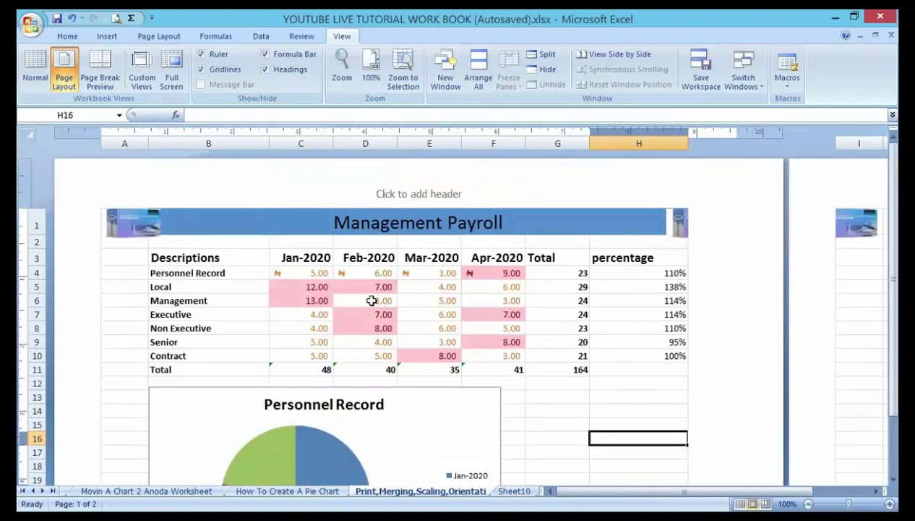
{"action": "scroll", "coordinate": [390, 278], "scroll_direction": "down", "scroll_amount": 2}
{"action": "scroll", "coordinate": [807, 177], "scroll_direction": "up", "scroll_amount": 2}
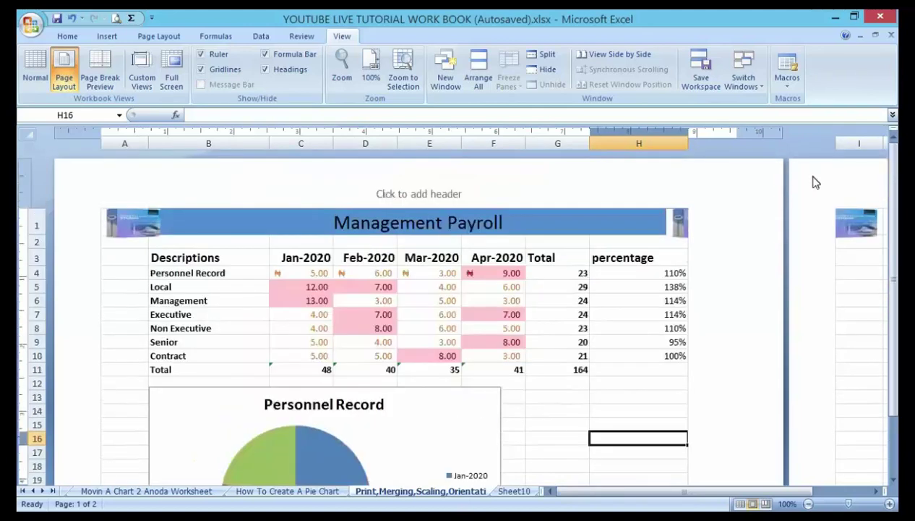
{"action": "left_click", "coordinate": [863, 221]}
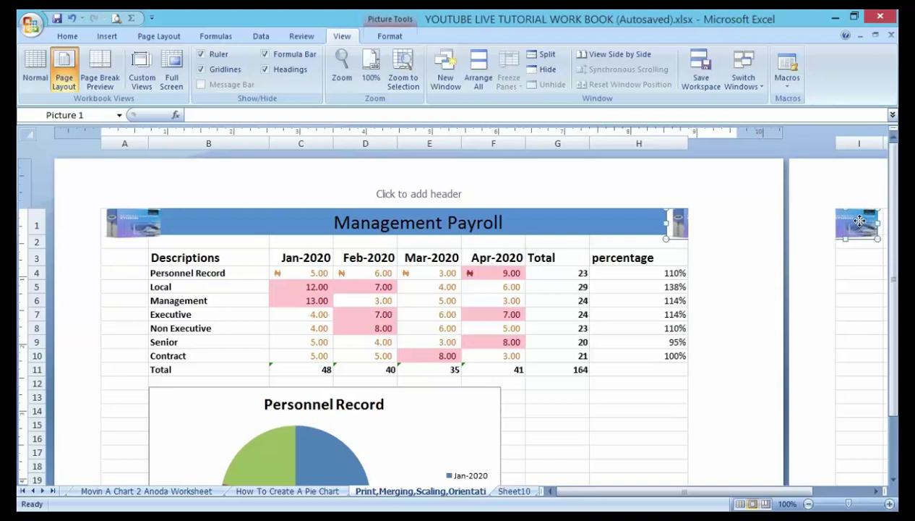
Move the logo from page two to the right end of row 1 near column H, then deselect it.
{"action": "left_click_drag", "start_coordinate": [859, 226], "coordinate": [690, 229]}
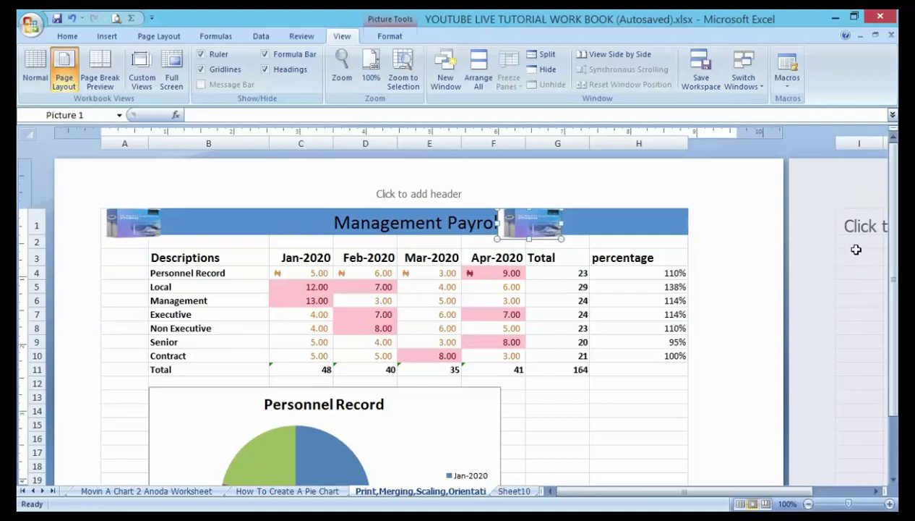
{"action": "left_click_drag", "start_coordinate": [745, 491], "coordinate": [795, 491]}
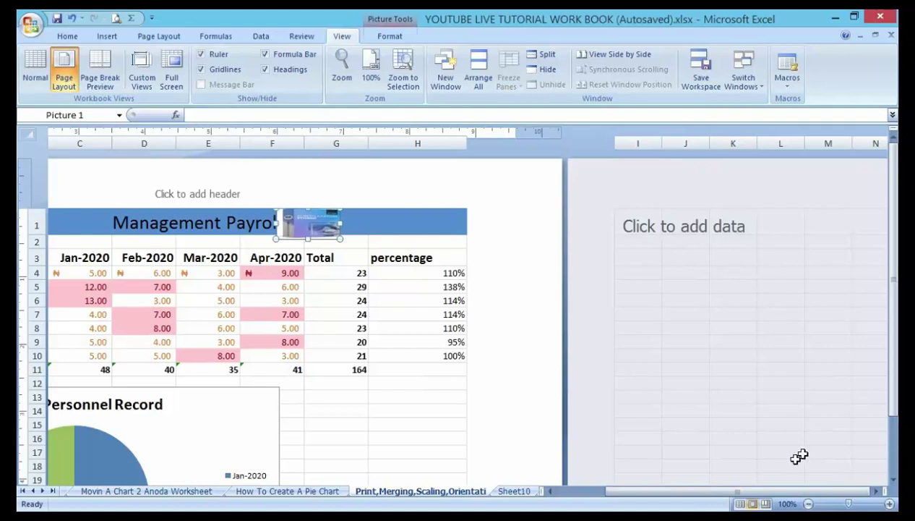
{"action": "left_click_drag", "start_coordinate": [739, 494], "coordinate": [710, 496]}
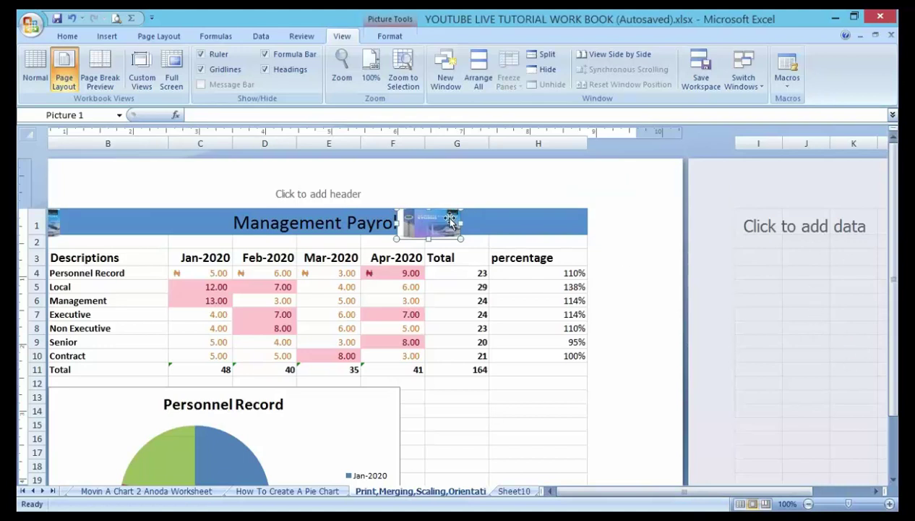
{"action": "left_click_drag", "start_coordinate": [466, 230], "coordinate": [559, 225]}
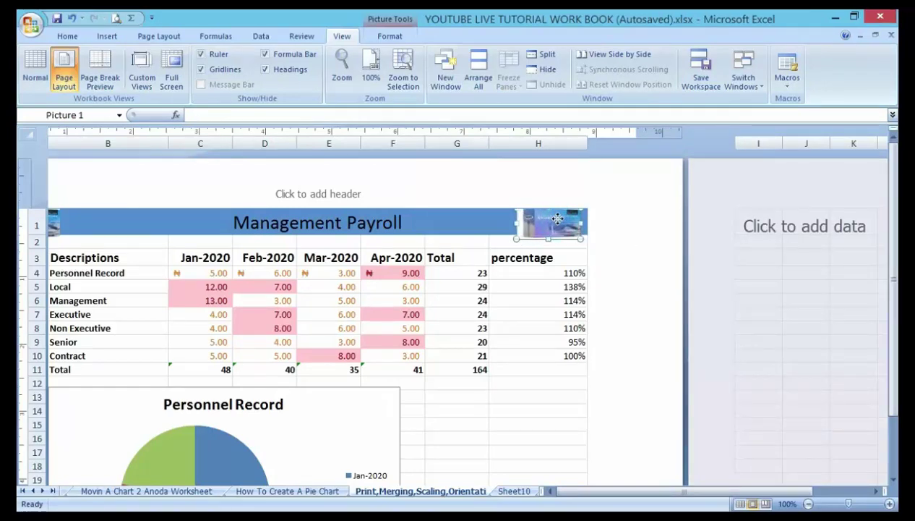
{"action": "left_click", "coordinate": [573, 269]}
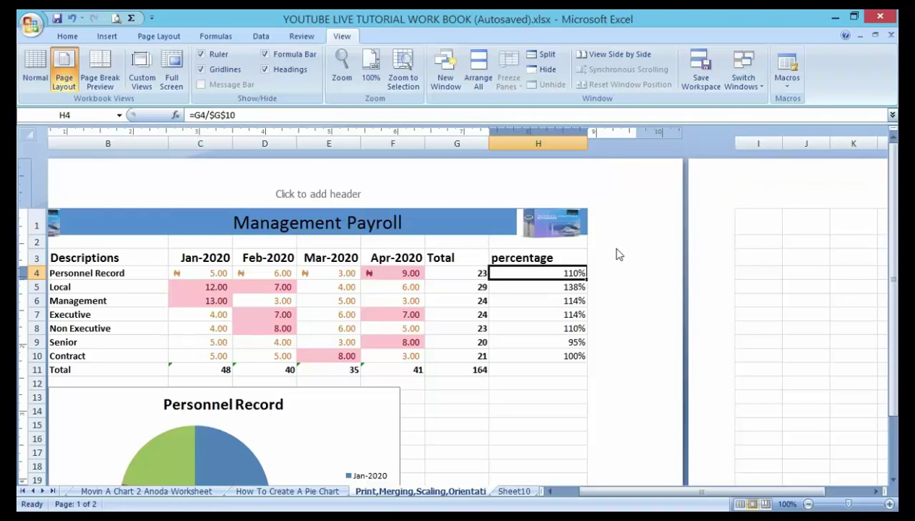
{"action": "left_click_drag", "start_coordinate": [653, 492], "coordinate": [648, 491]}
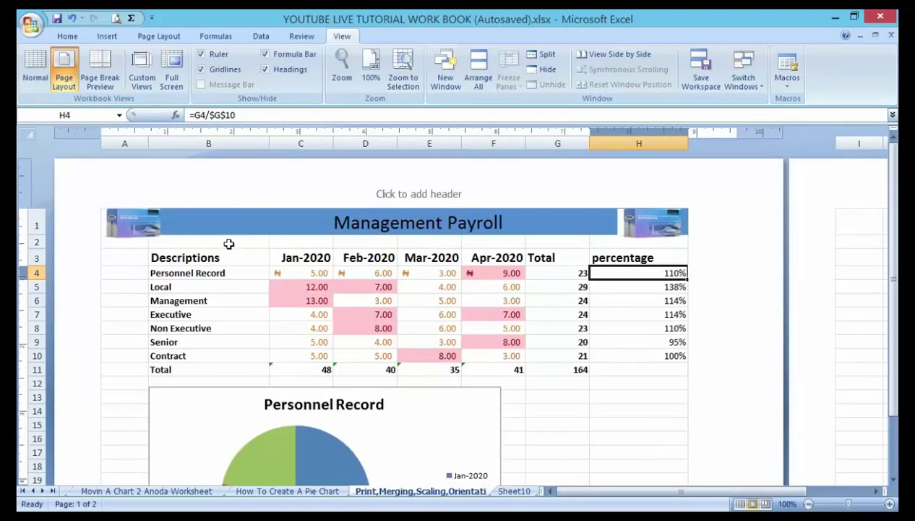
{"action": "left_click", "coordinate": [27, 30]}
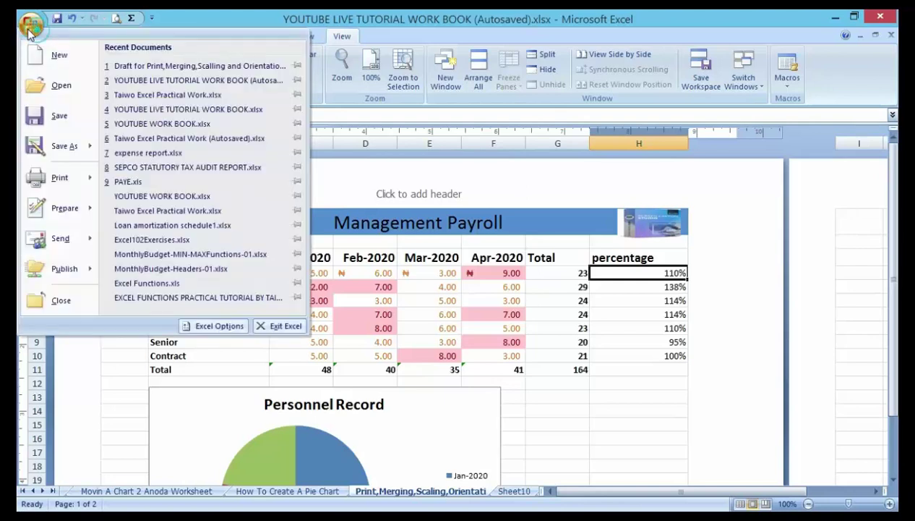
{"action": "mouse_move", "coordinate": [58, 177]}
{"action": "left_click", "coordinate": [125, 153]}
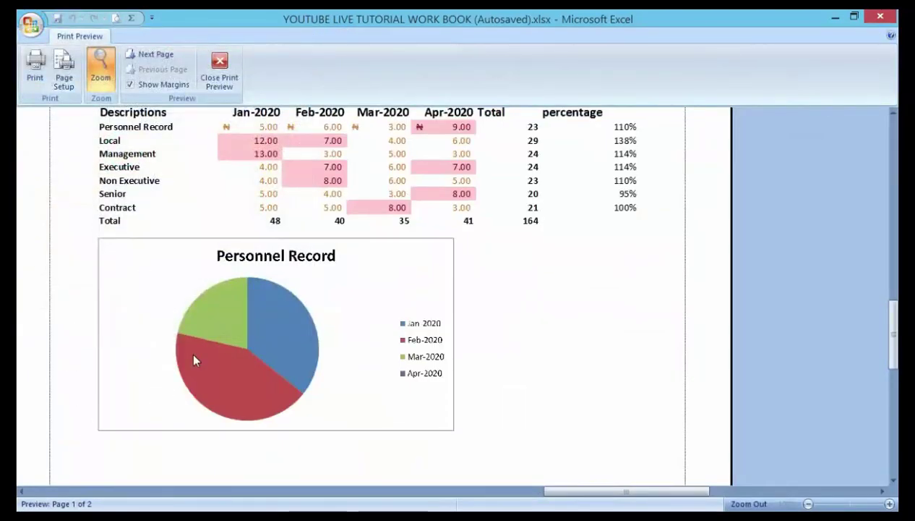
{"action": "scroll", "coordinate": [192, 353], "scroll_direction": "up", "scroll_amount": 3}
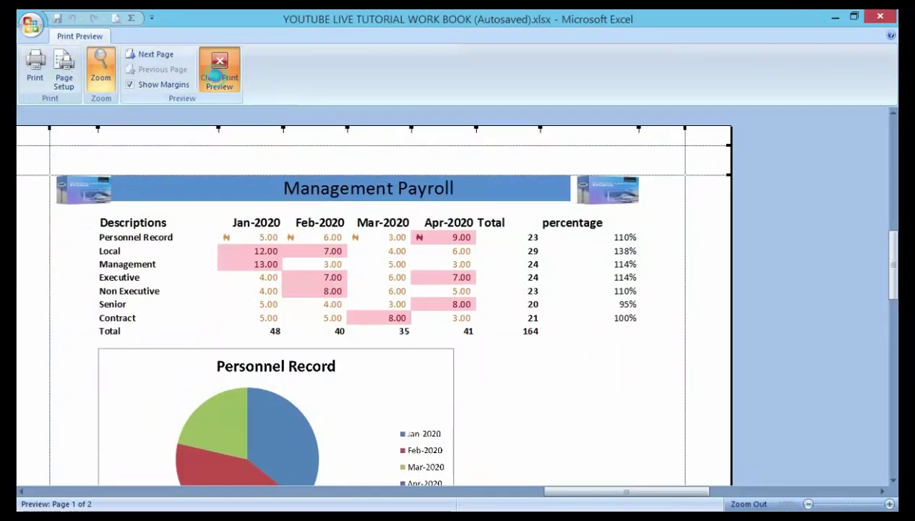
{"action": "left_click", "coordinate": [219, 73]}
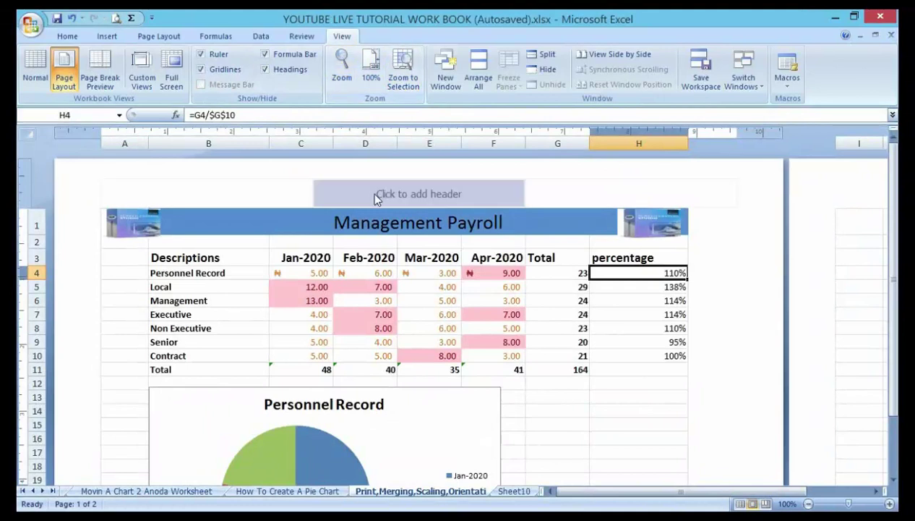
{"action": "scroll", "coordinate": [376, 195], "scroll_direction": "down", "scroll_amount": 5}
{"action": "scroll", "coordinate": [378, 199], "scroll_direction": "up", "scroll_amount": 5}
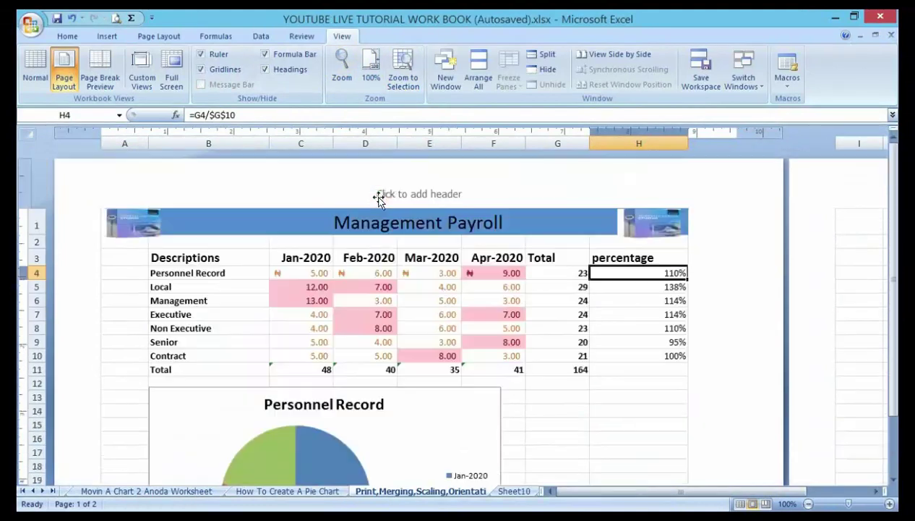
Shift the right logo slightly left inside the title bar and open Print Preview.
{"action": "left_click_drag", "start_coordinate": [636, 219], "coordinate": [620, 226]}
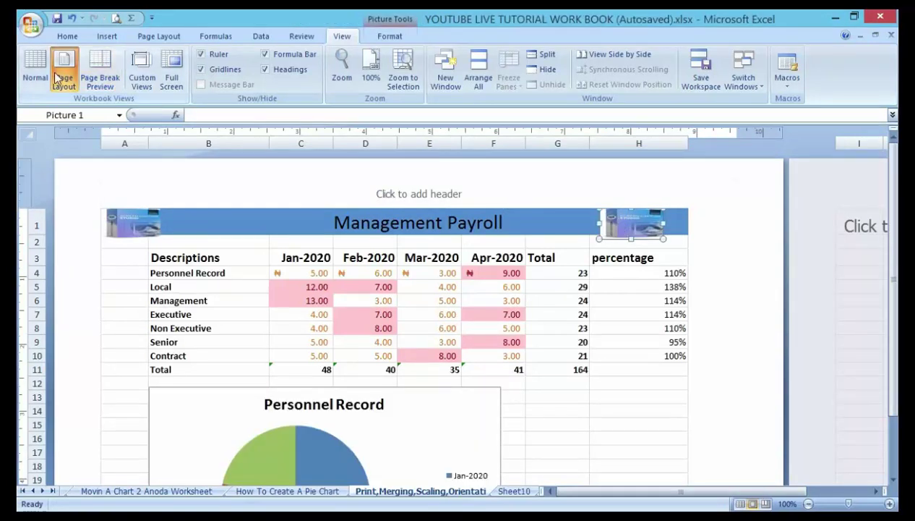
{"action": "left_click", "coordinate": [31, 26]}
{"action": "mouse_move", "coordinate": [65, 180]}
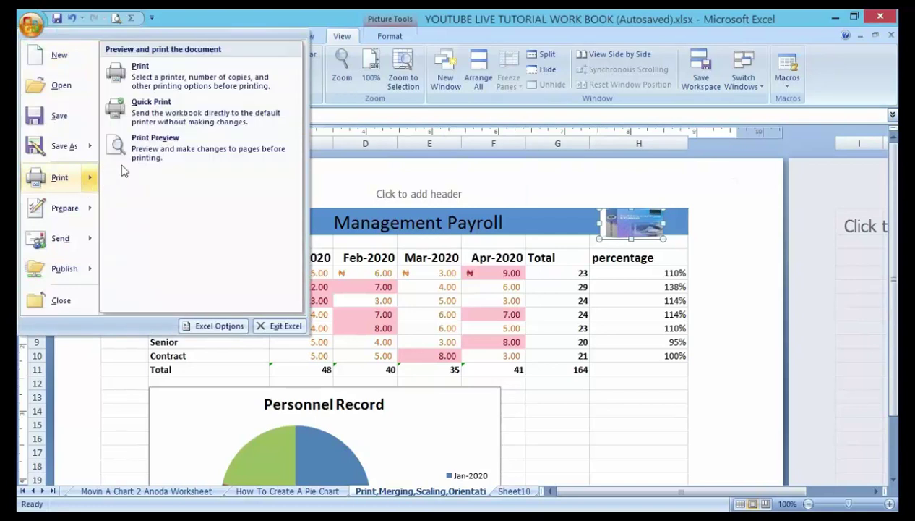
{"action": "left_click", "coordinate": [138, 154]}
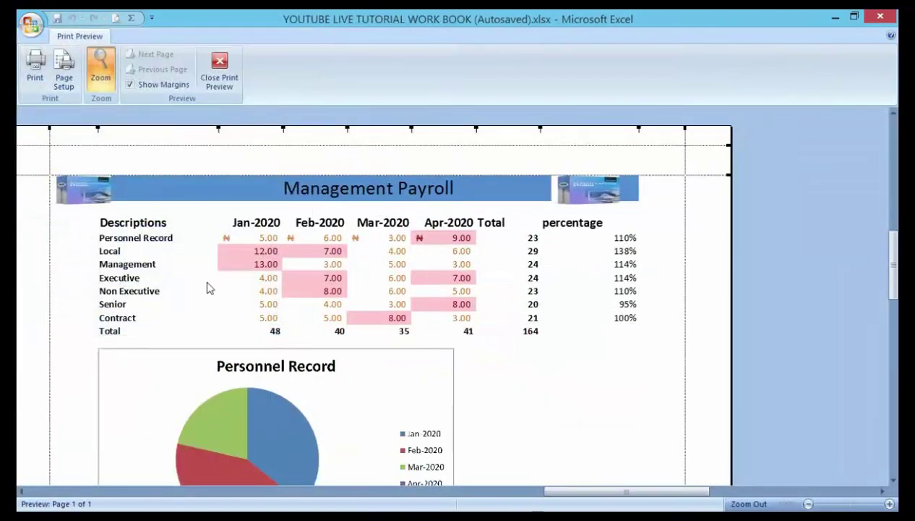